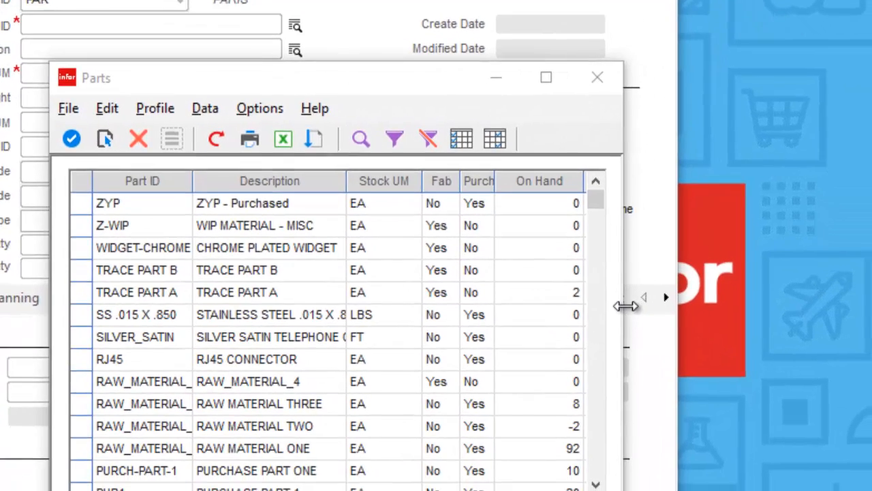
Step: Widen the Part ID column in the Parts list and move the On Hand column directly after it
drag(761, 271, 871, 280)
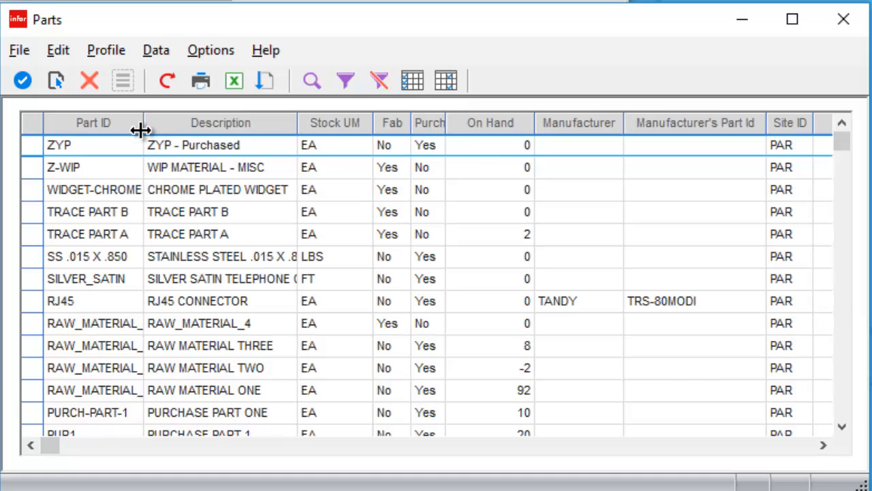
drag(142, 130, 243, 134)
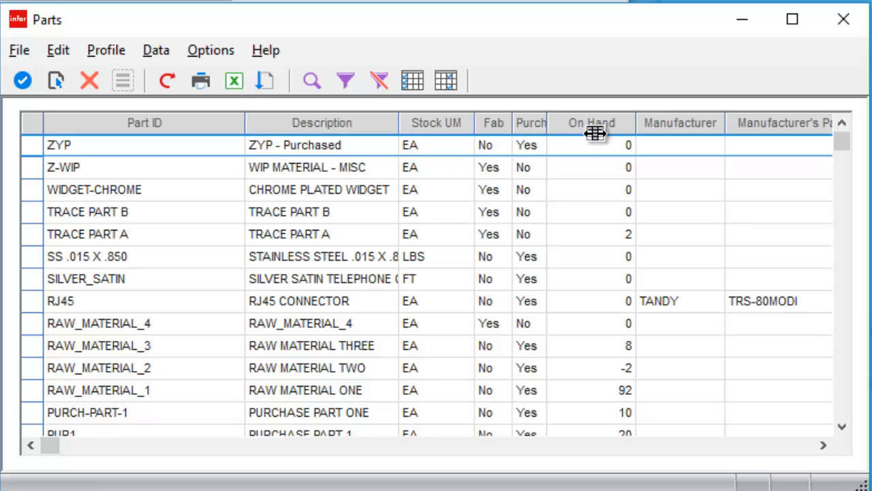
drag(595, 133, 280, 165)
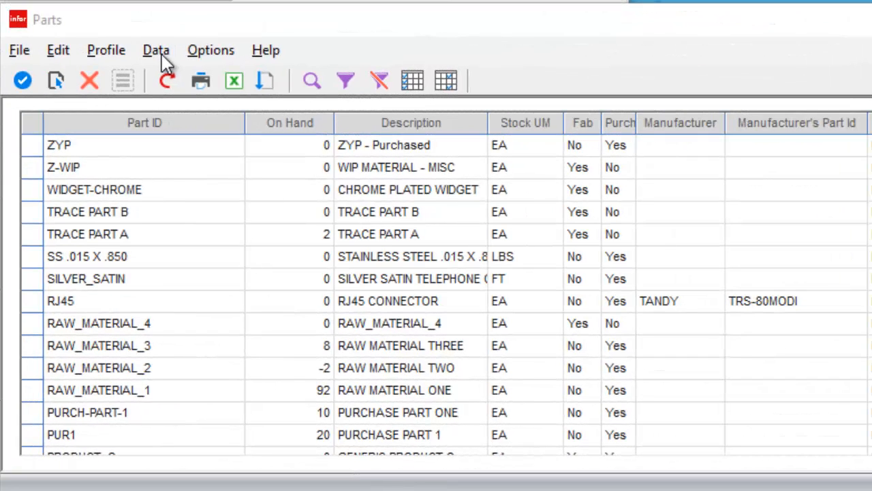
Step: In the column settings, set the Site ID column's position to 10 and the Abc Code column's position to 9
click(161, 54)
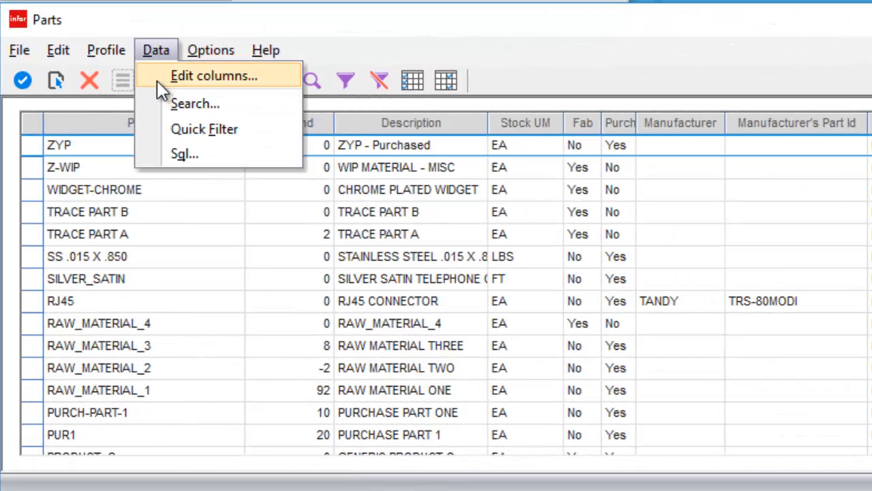
click(157, 80)
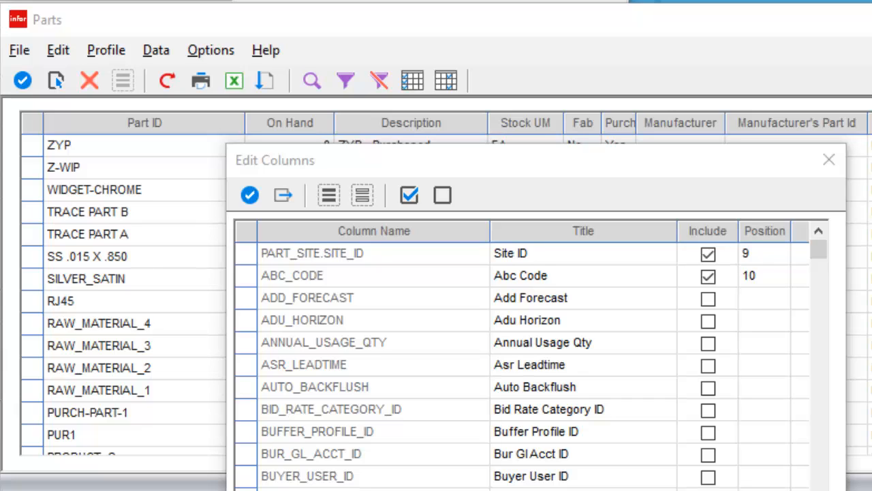
click(762, 251)
text(10)
click(749, 276)
text(9)
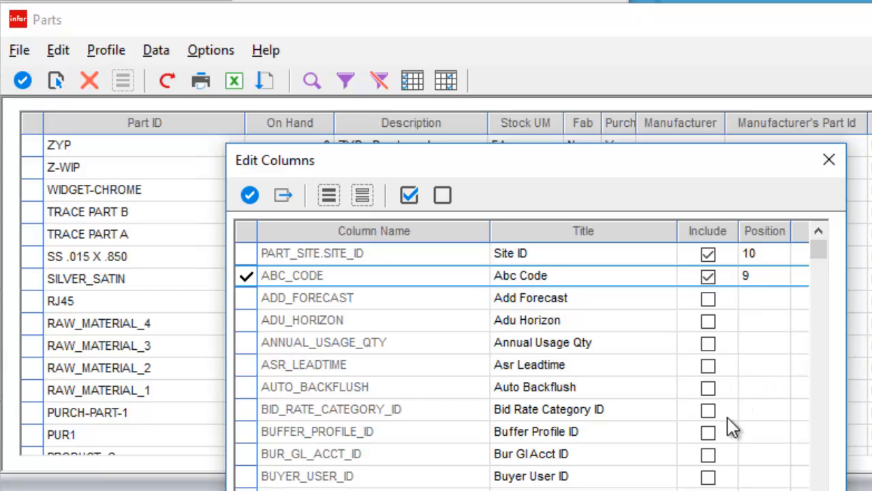
click(709, 478)
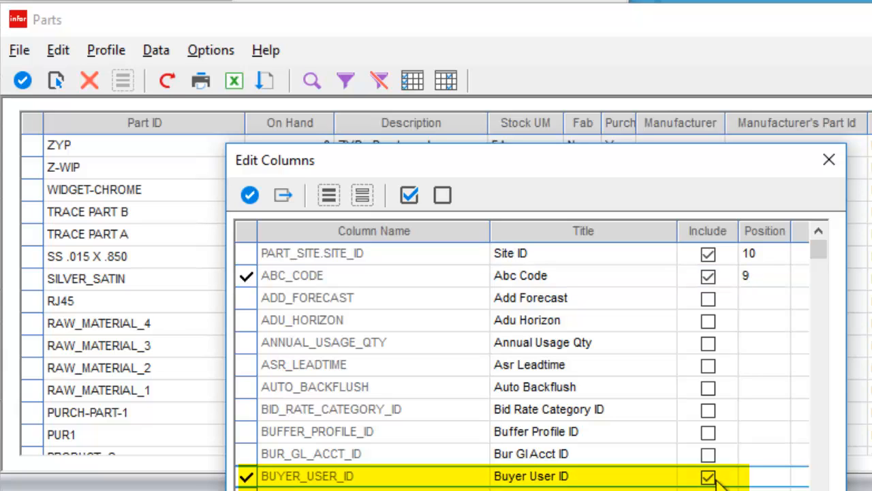
click(584, 475)
key(BackSpace)
key(BackSpace)
key(BackSpace)
key(BackSpace)
key(BackSpace)
key(BackSpace)
key(BackSpace)
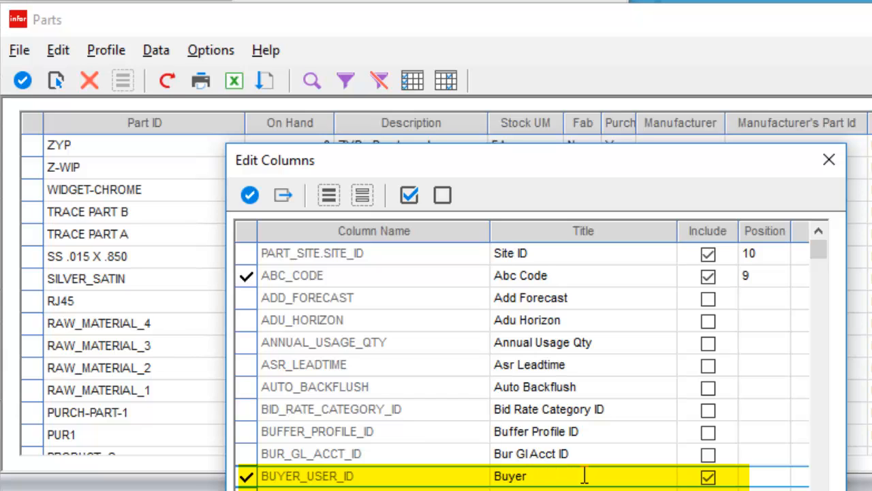
text(@Contact)
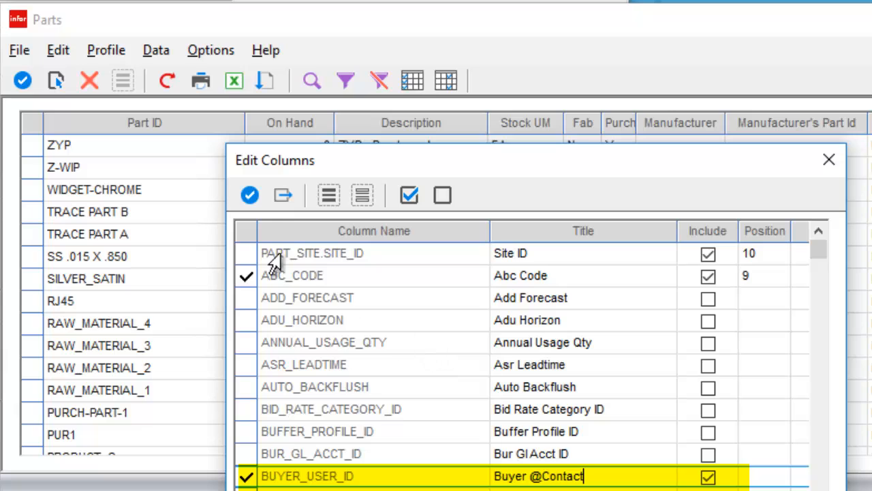
click(255, 195)
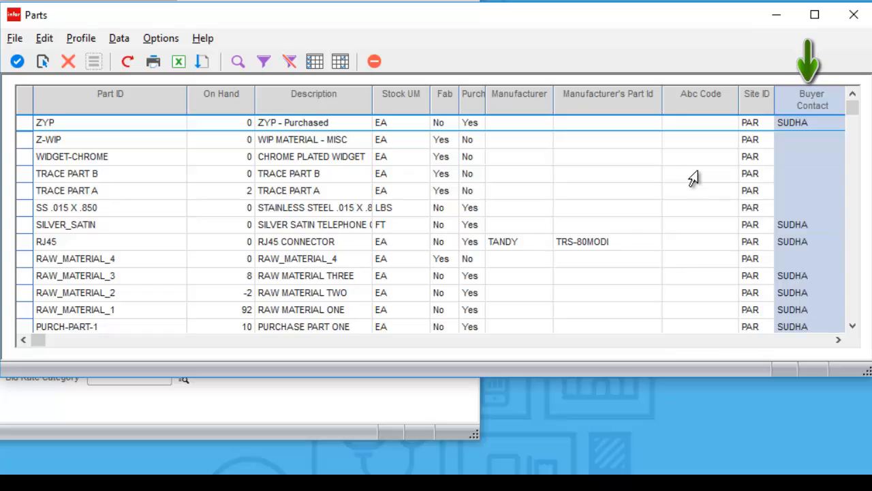
Step: Save the current column layout as a new profile called "browse template example"
click(81, 40)
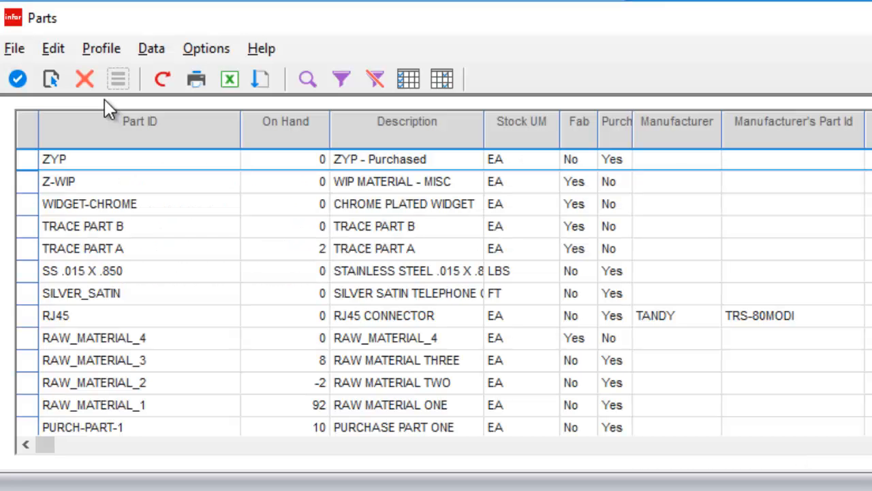
click(98, 51)
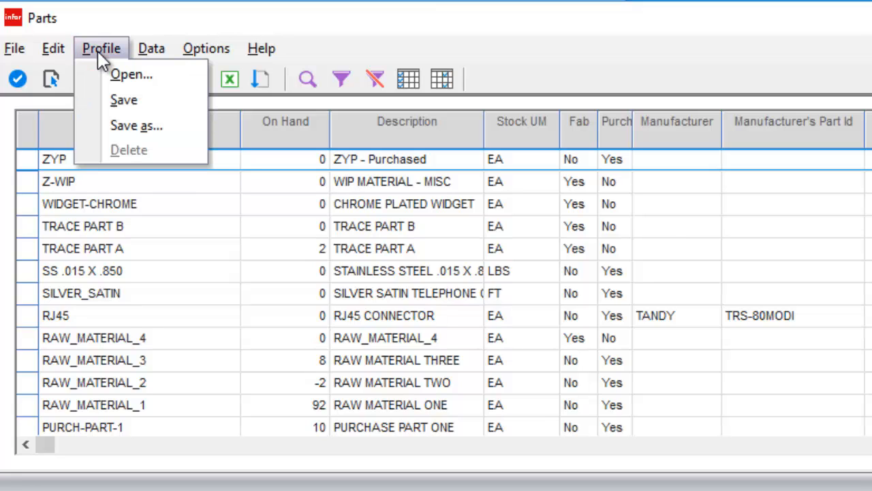
click(126, 126)
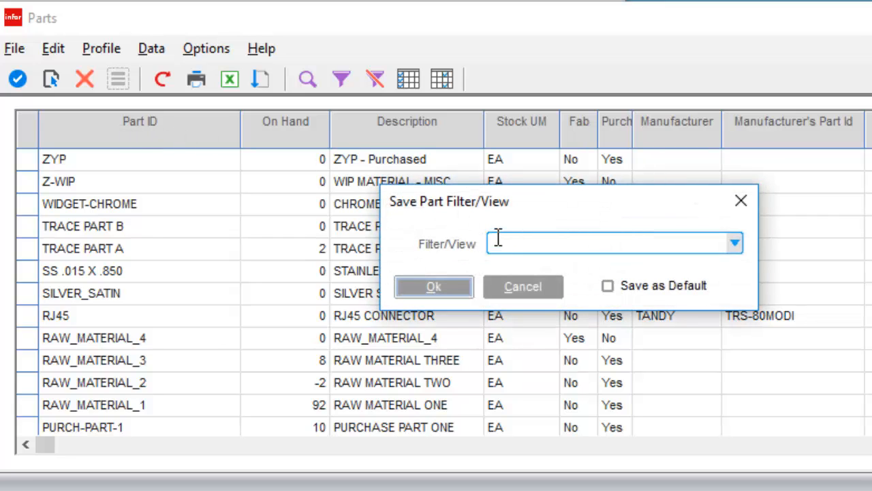
text(Browse template example)
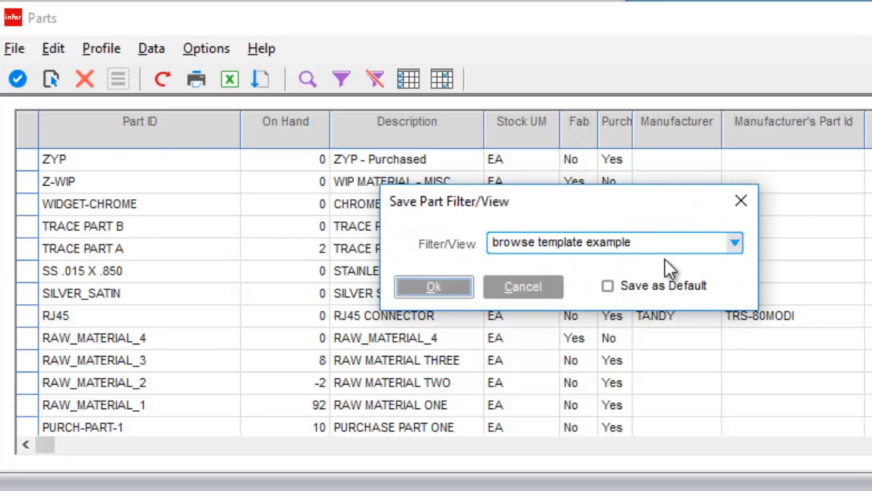
click(440, 289)
Step: Open the saved part view CLASS EXAMPLE
click(109, 49)
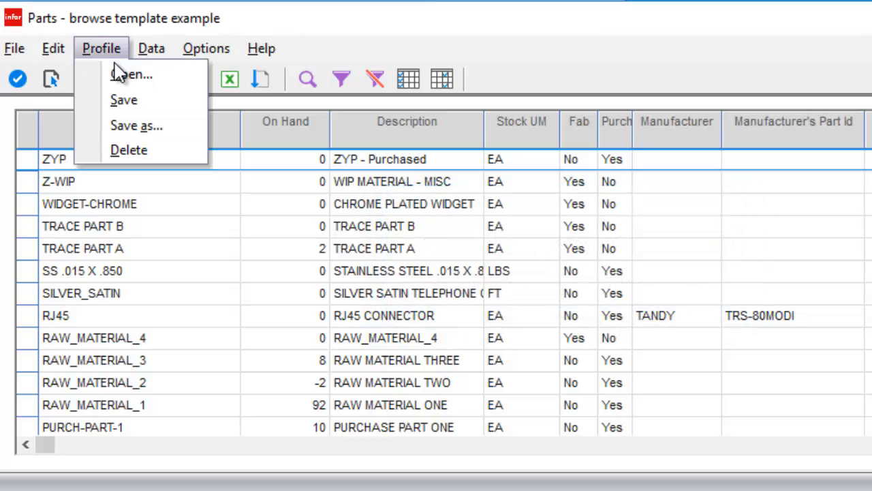
click(115, 77)
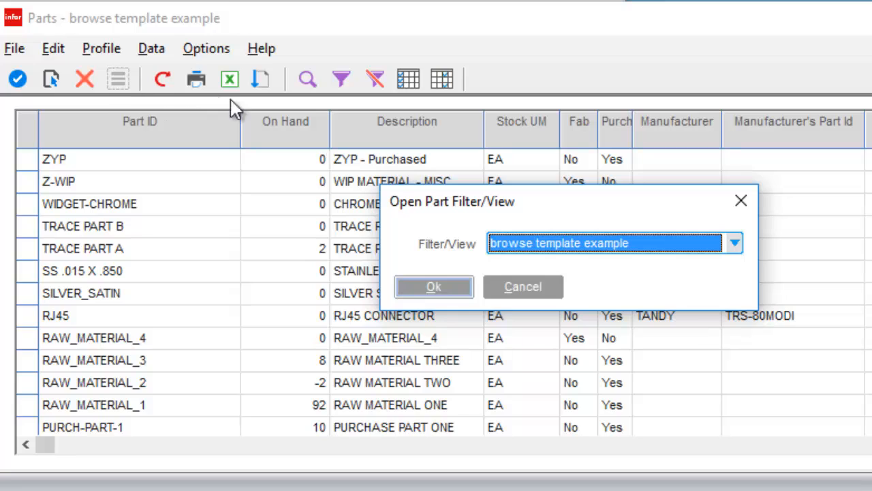
click(739, 247)
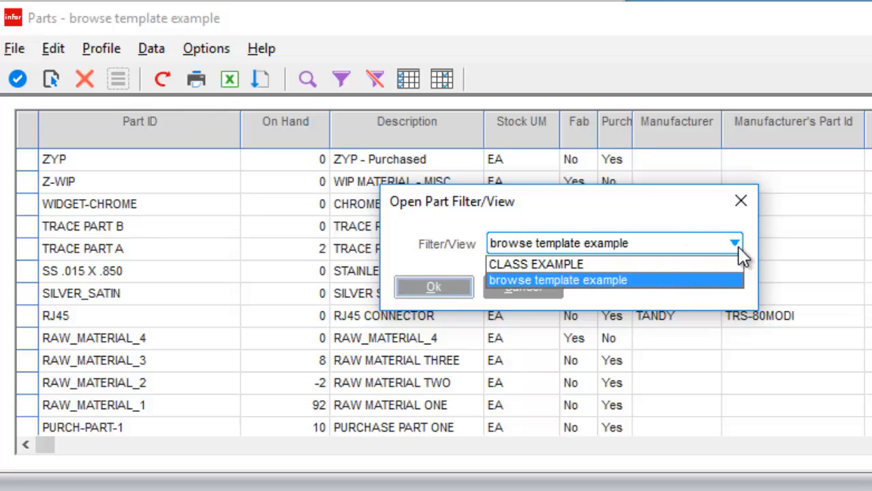
click(739, 248)
scroll(739, 246, up, 1)
click(449, 287)
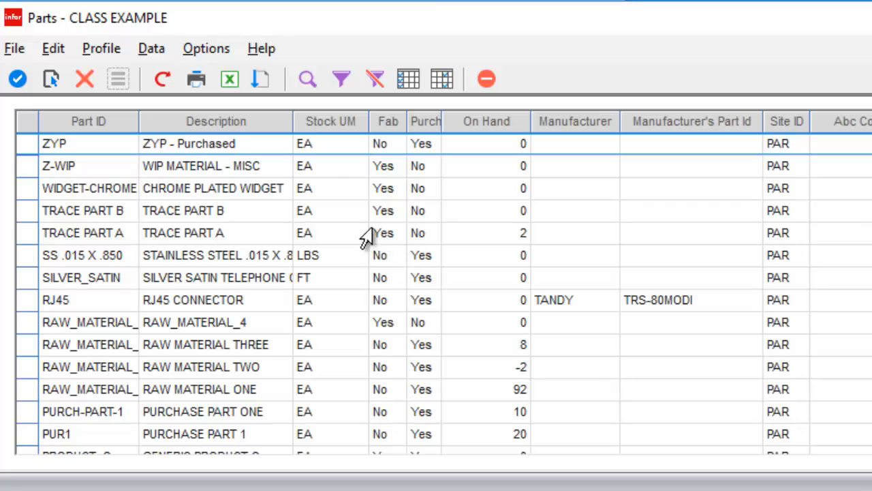
Step: Open the saved part view "browse template example"
click(104, 51)
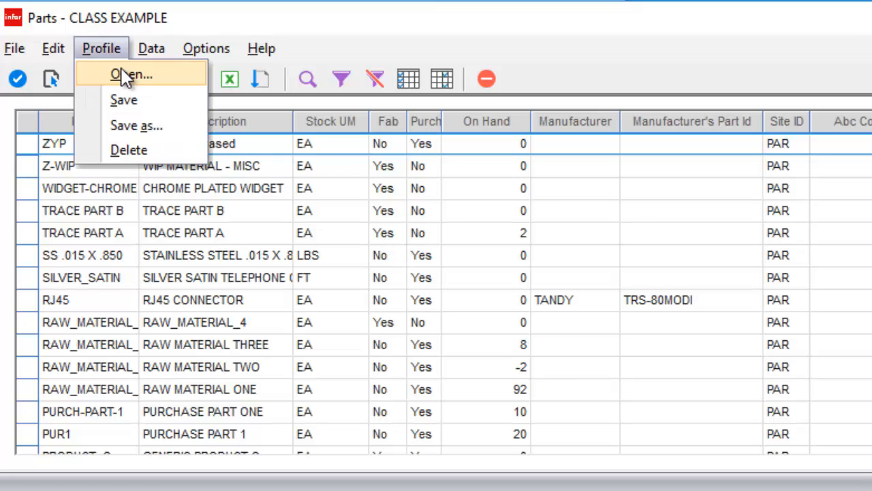
click(129, 77)
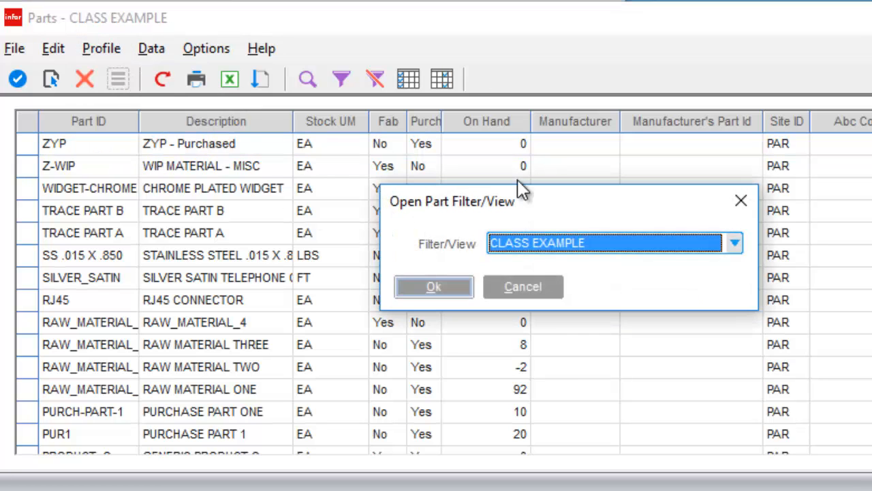
click(736, 243)
click(697, 279)
click(433, 287)
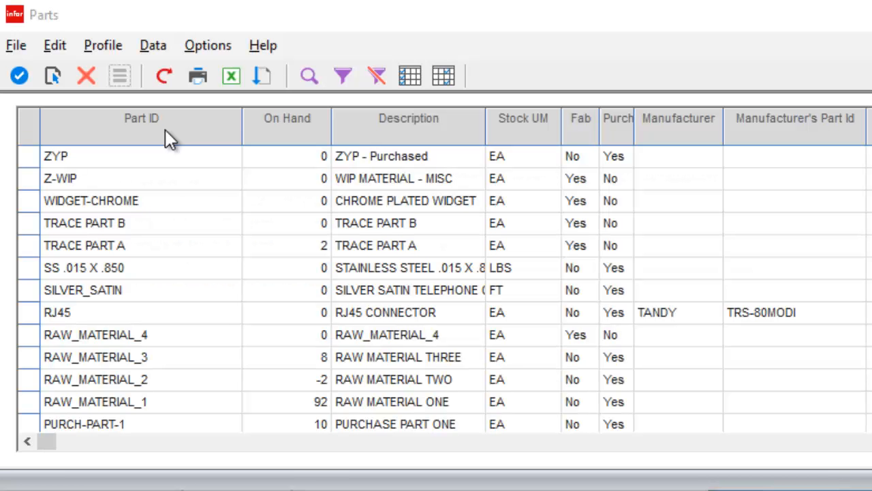
Step: Sort the parts list by Part ID, and re-sort it by On Hand in descending order
click(165, 129)
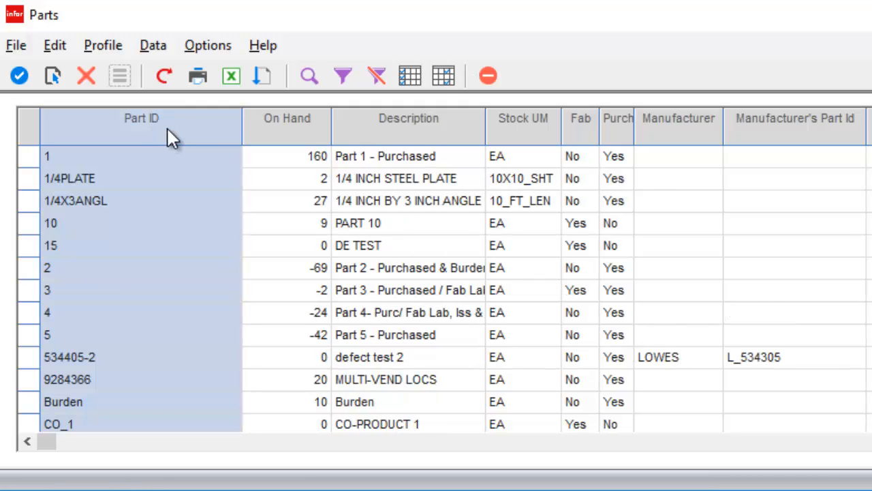
click(285, 131)
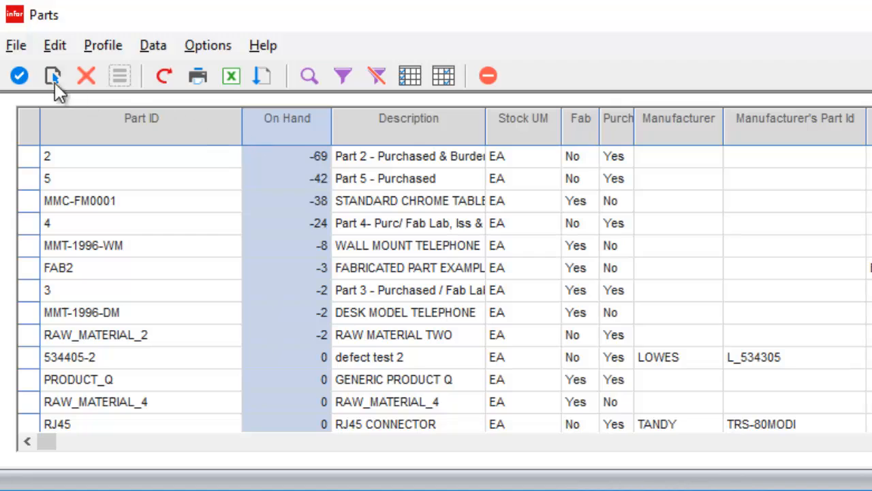
click(17, 47)
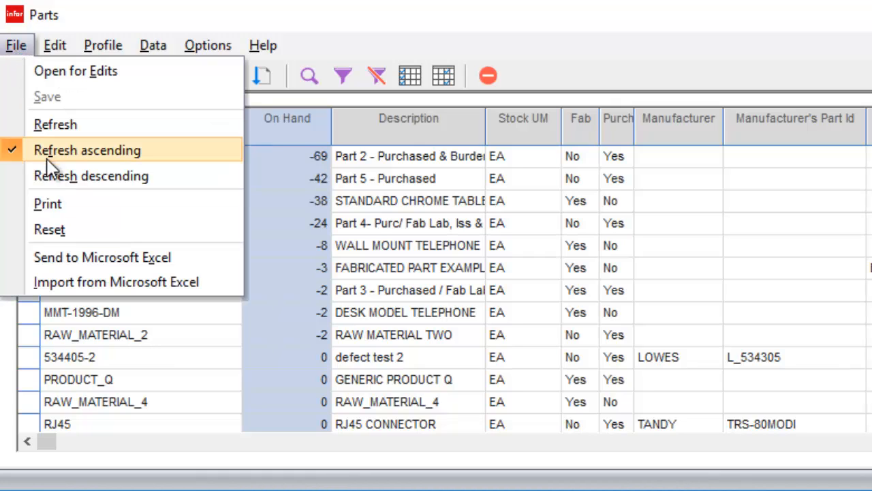
click(67, 178)
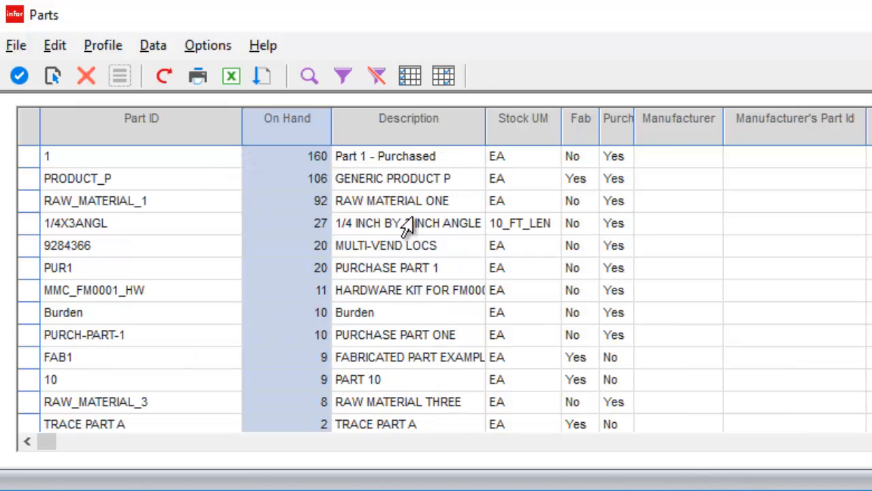
Step: Sort the parts list by Part ID in ascending order and stop loading further records
click(624, 133)
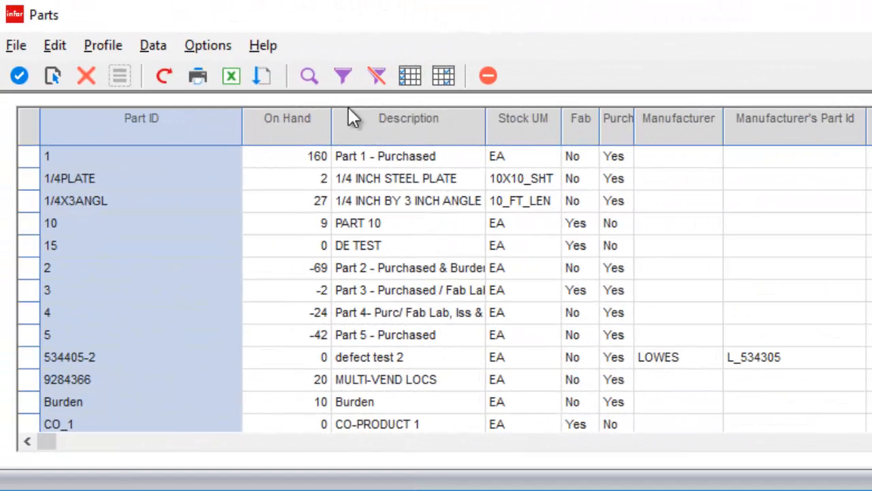
click(490, 77)
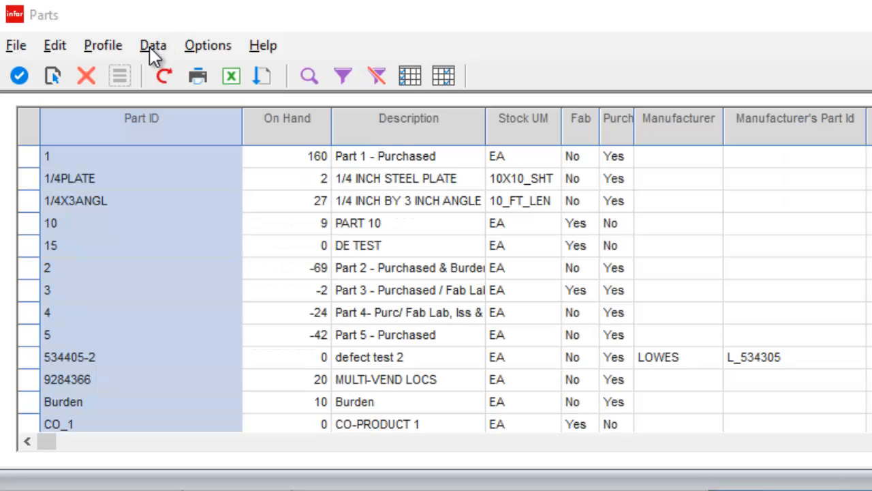
Step: Quick-filter the parts list for Part IDs matching mmc% and clear the filter again
click(149, 47)
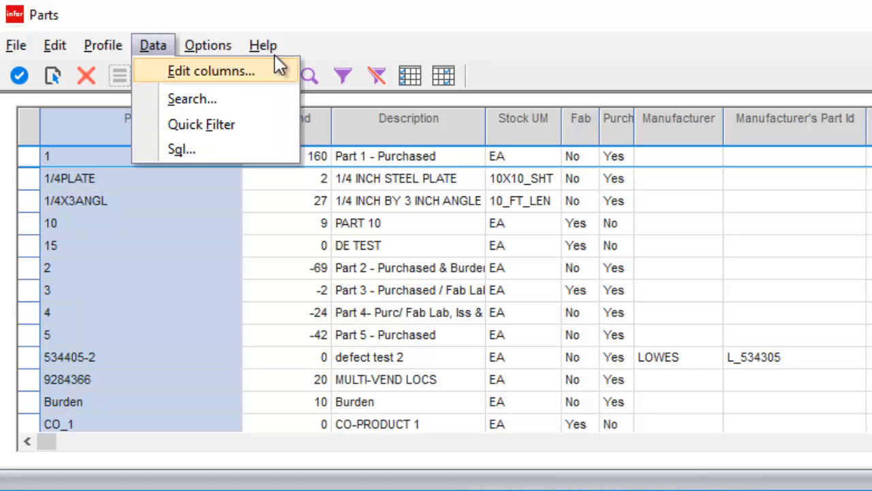
click(325, 40)
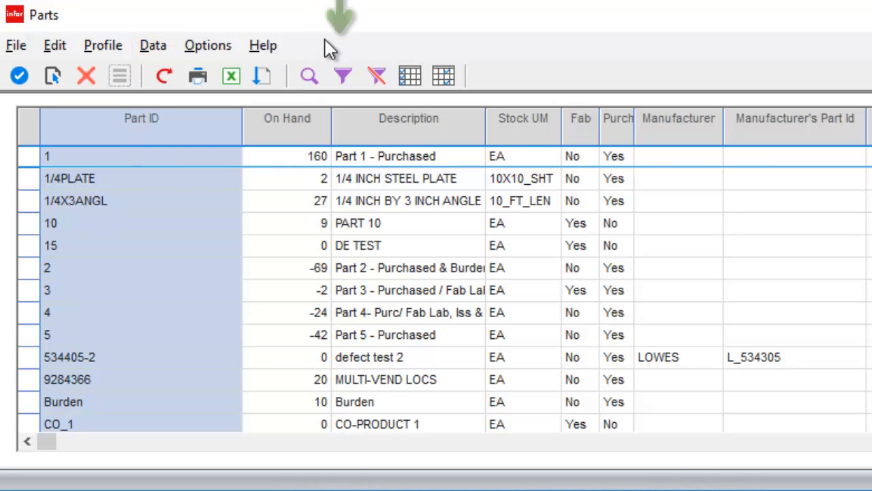
click(343, 76)
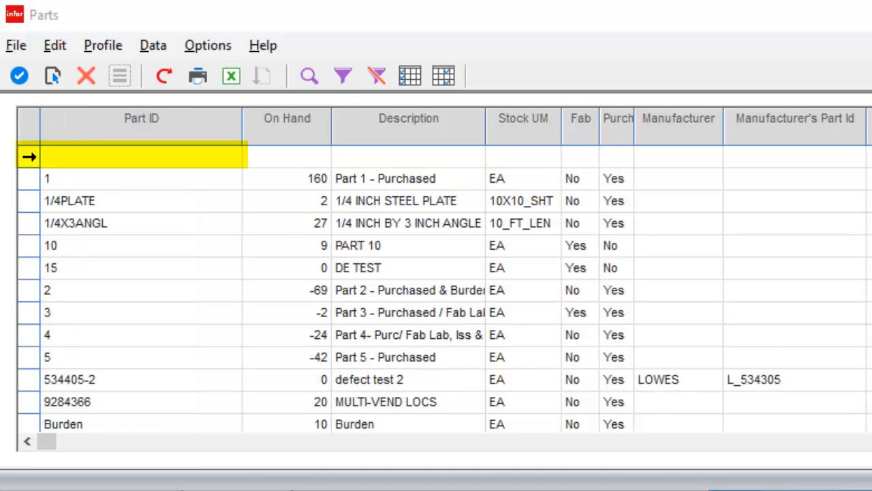
click(102, 157)
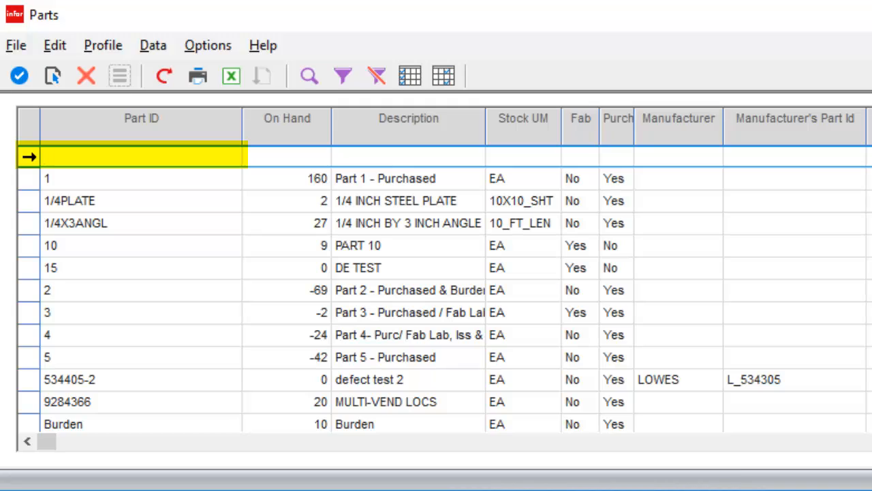
text(mmc)
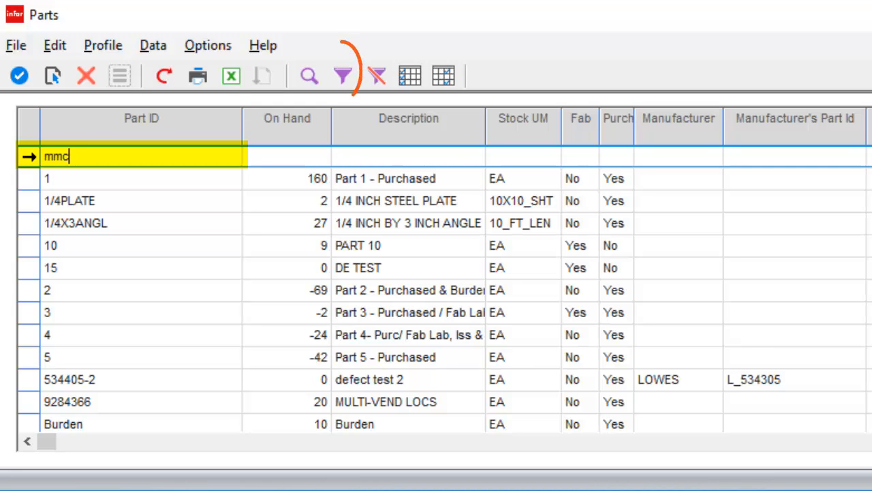
text(%)
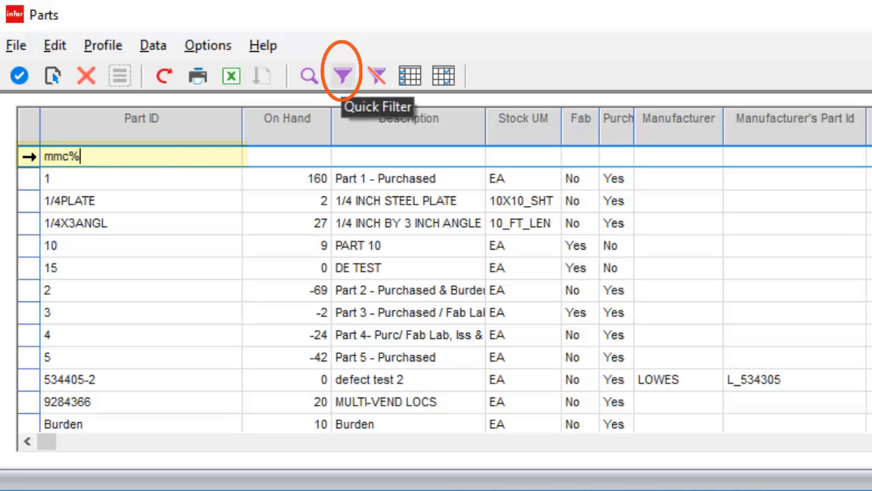
click(342, 75)
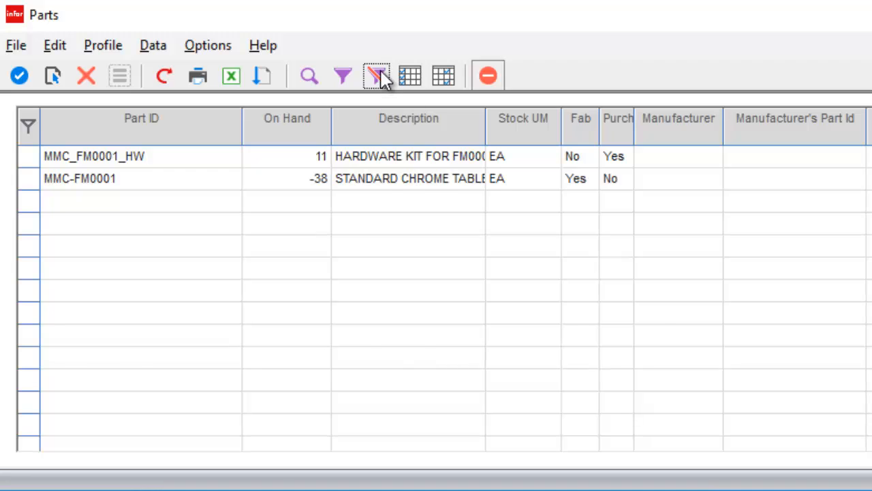
click(378, 76)
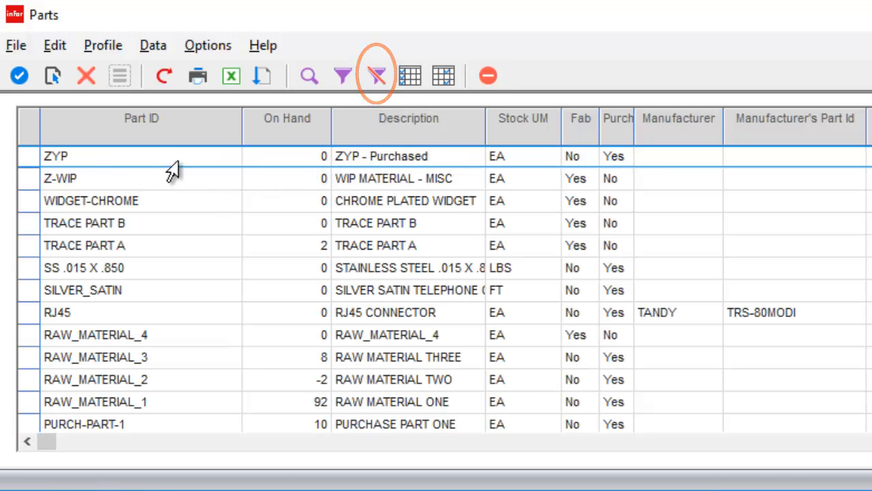
Step: Enable the dynamic filter for the parts browse and quick-filter the Part IDs by mmc
click(194, 46)
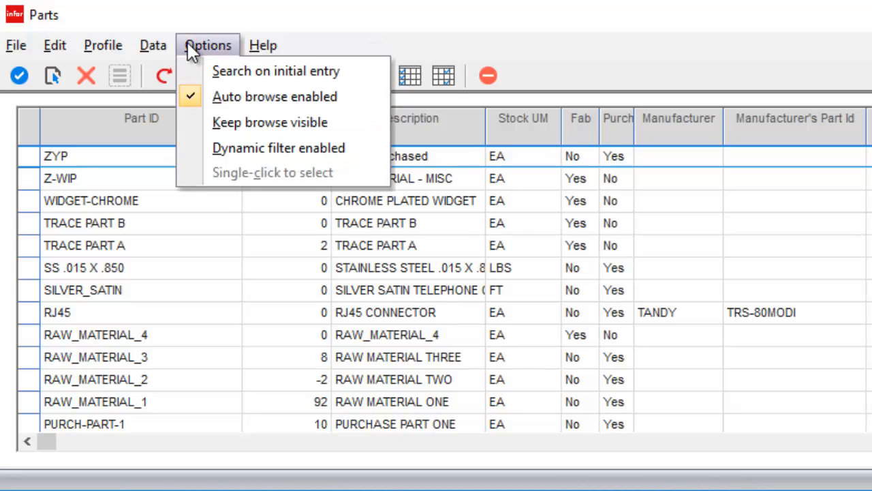
click(195, 156)
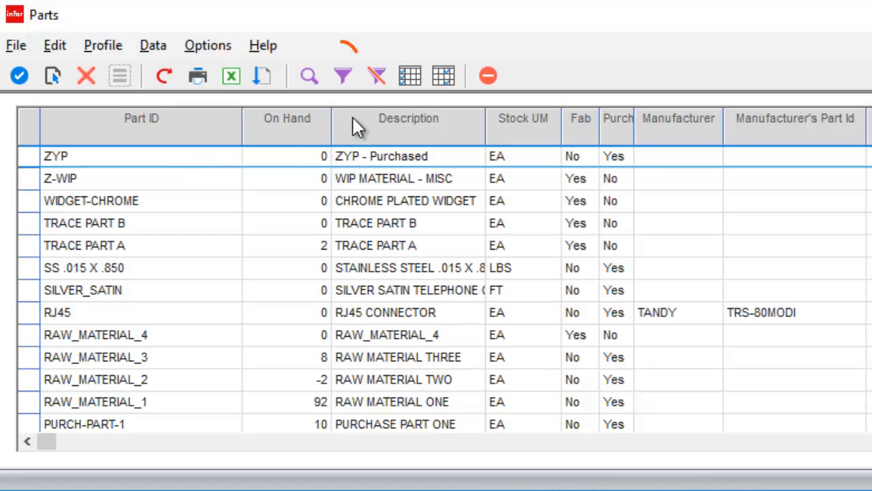
click(342, 75)
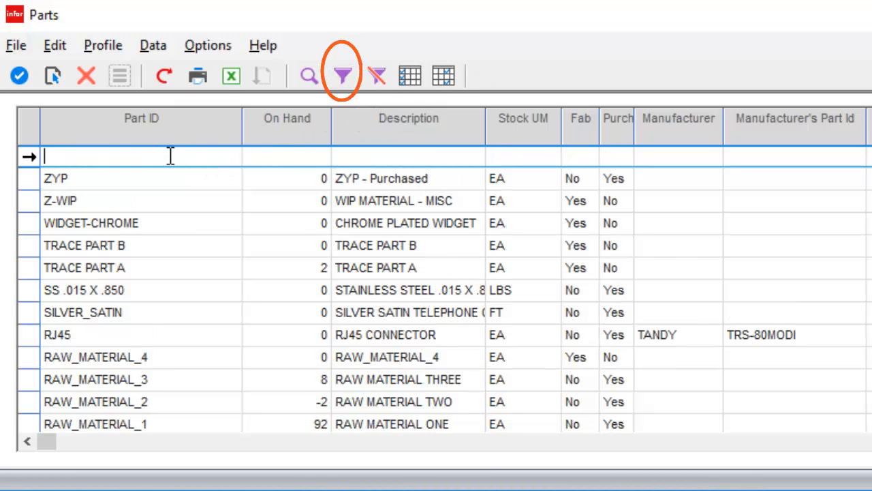
text(mmc)
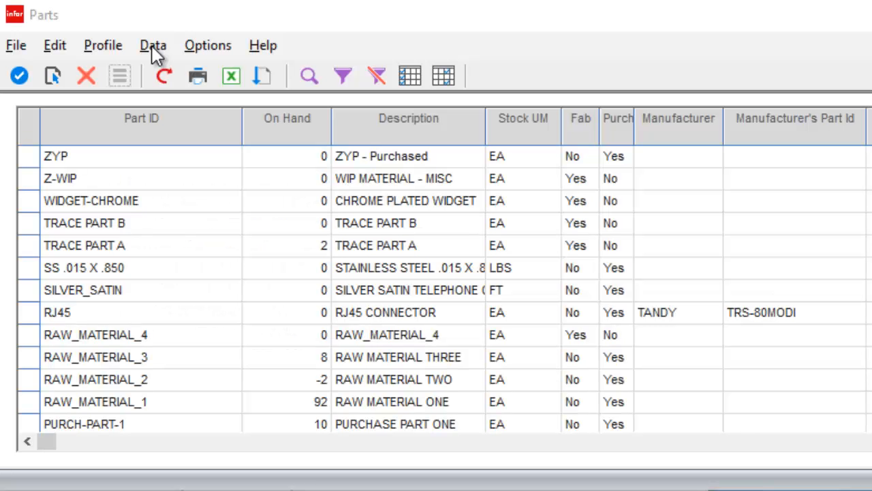
Step: Search the parts by example for Part IDs matching MMC%, requiring entries to have all attributes
click(154, 48)
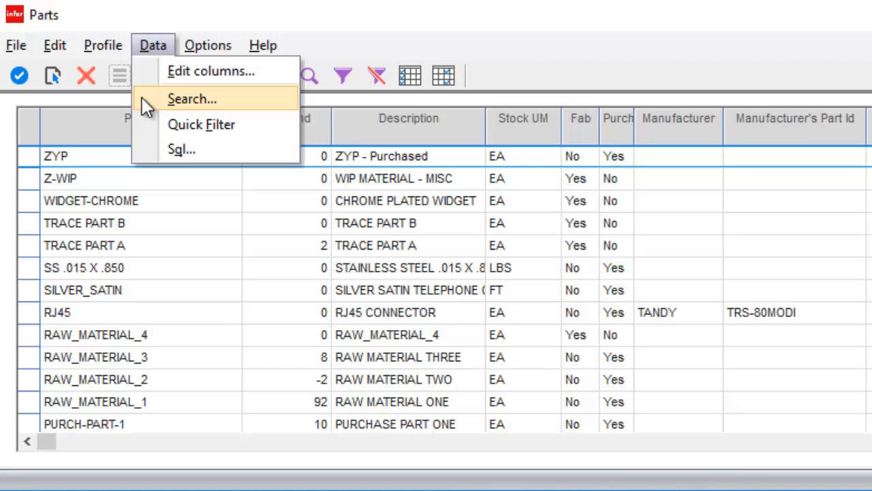
click(156, 22)
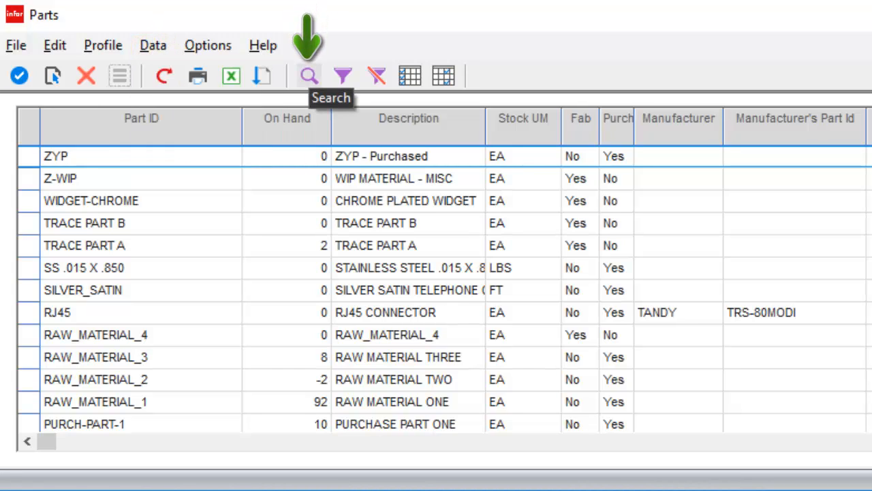
click(309, 75)
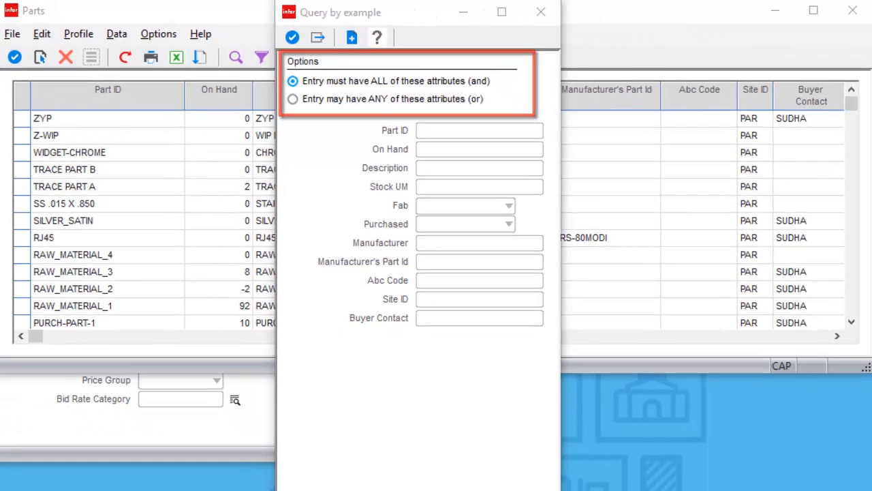
click(377, 37)
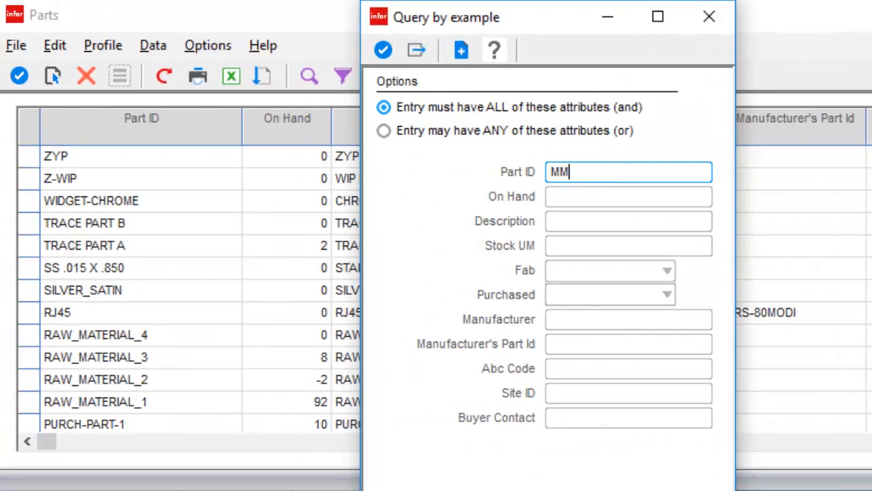
text(C%)
click(383, 49)
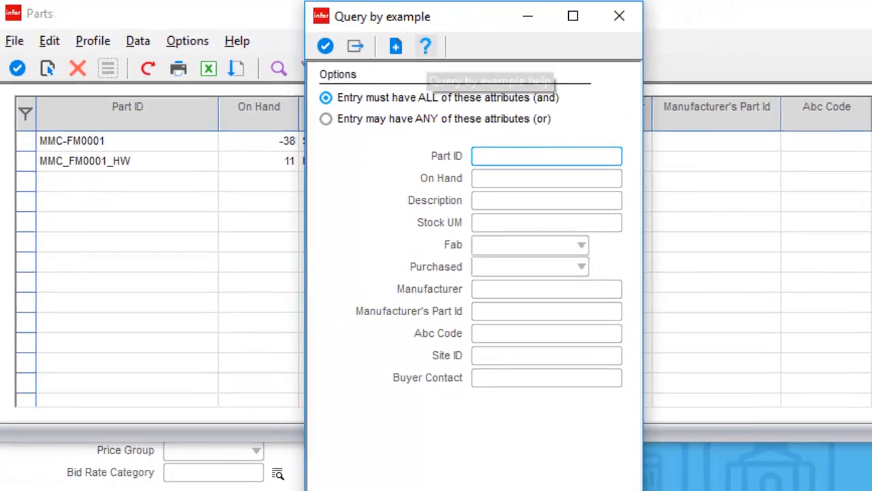
Step: Run a query by example for a Part ID range with the expression ()C H
click(469, 50)
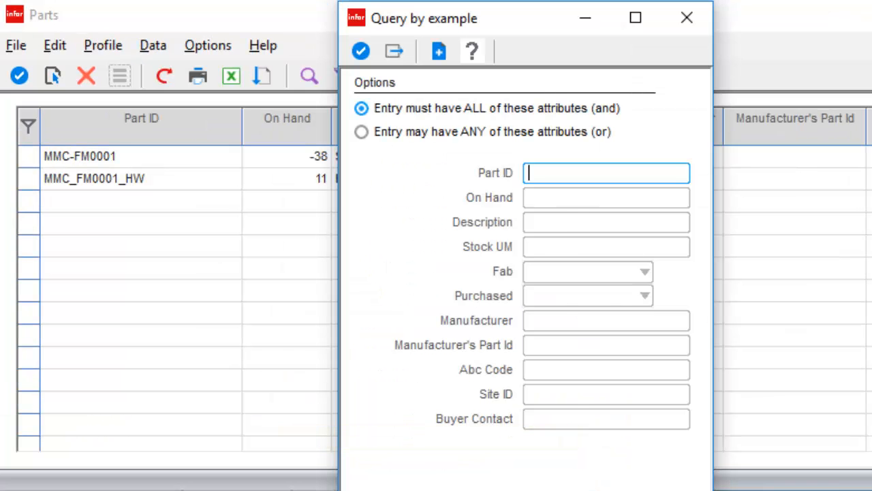
text(())
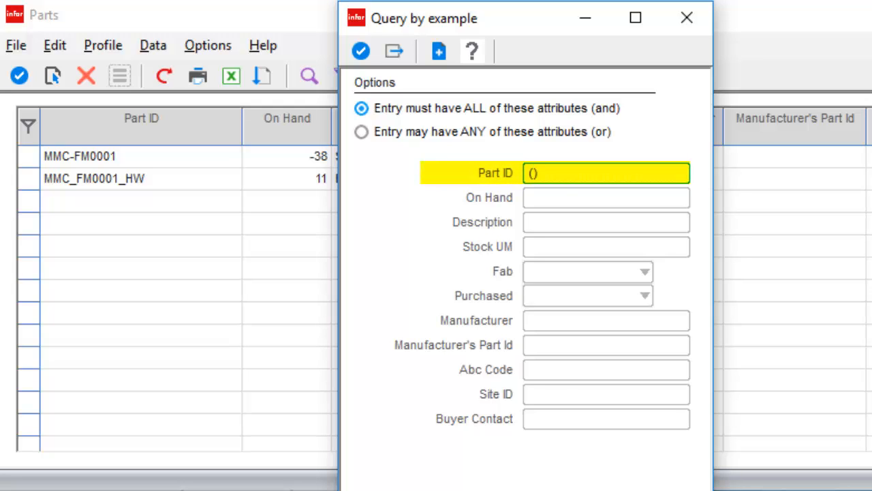
text(C H)
click(360, 51)
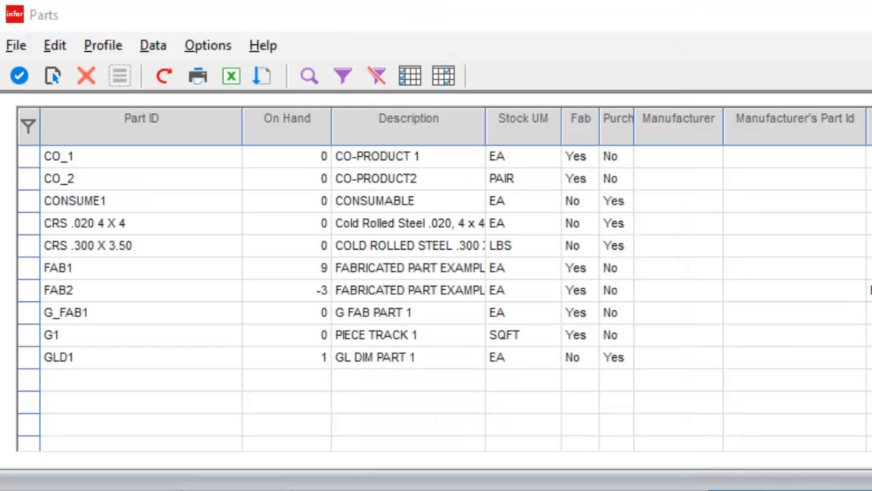
Step: Narrow the Part ID range in the query by example to ()CR G2 and run the search
click(309, 76)
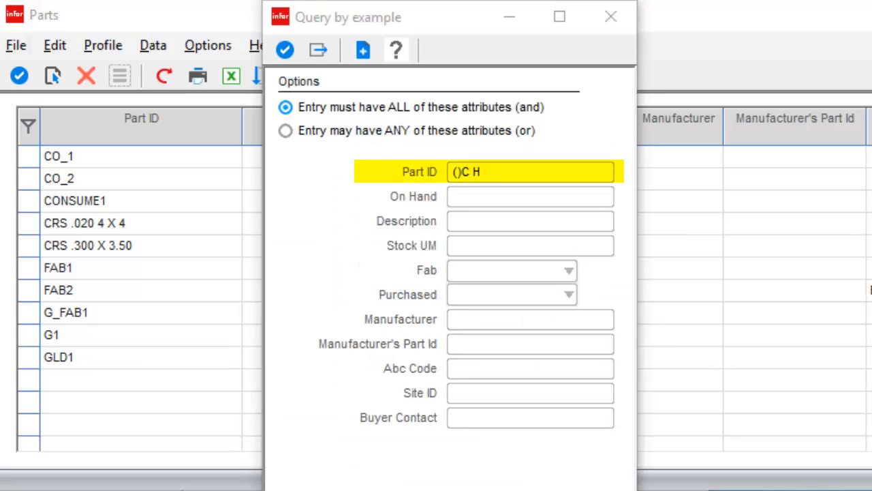
click(469, 172)
text(R)
key(Right)
key(Delete)
text(G2)
key(Return)
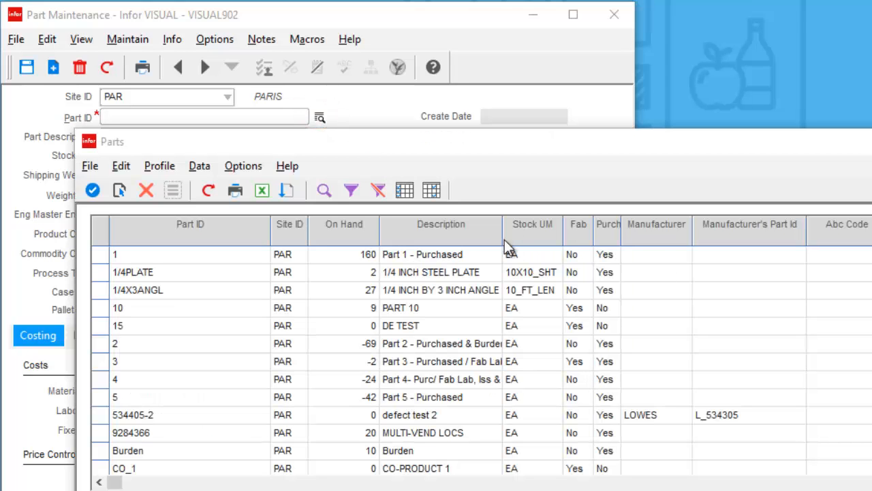
Step: Turn on Search on initial entry for the parts browse, and reopen the Part ID browse from Part Maintenance
click(243, 169)
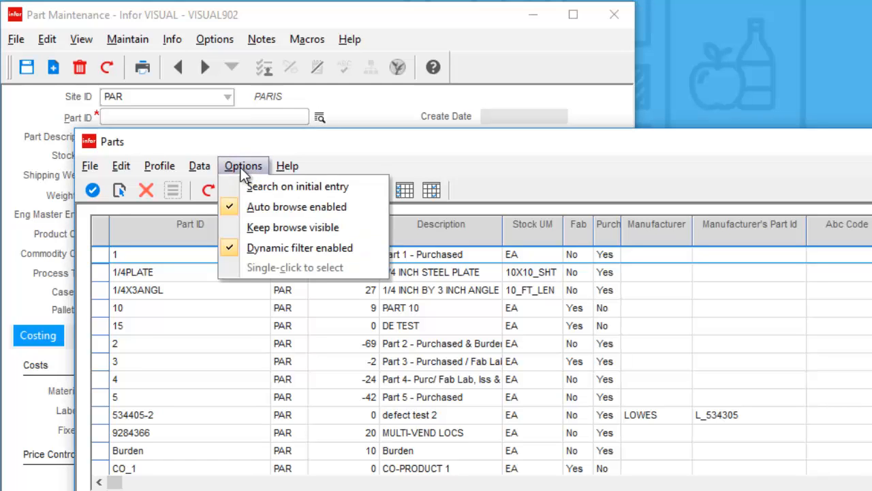
click(287, 189)
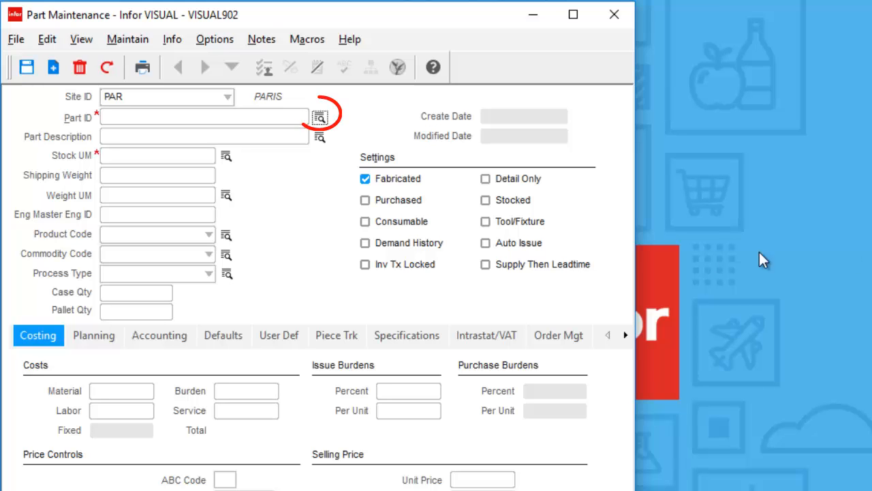
click(320, 118)
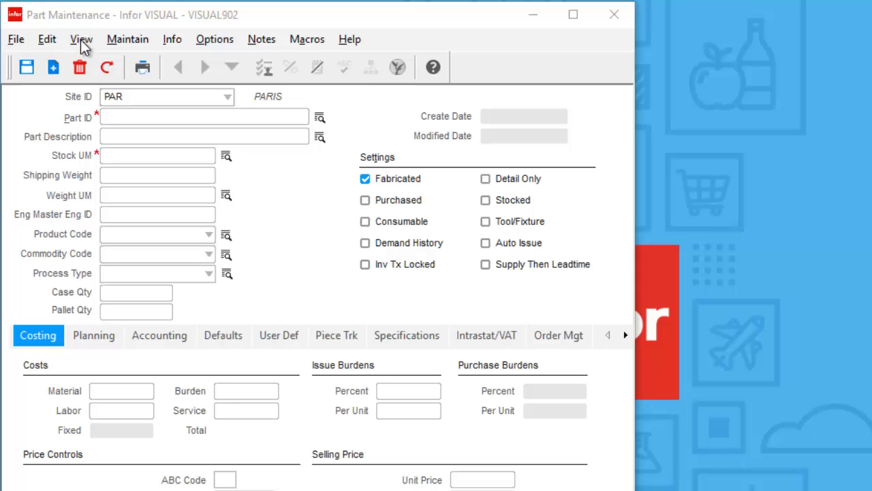
Step: Review which sites are marked viewable and default among the user viewable sites, and close the list without changes
click(82, 41)
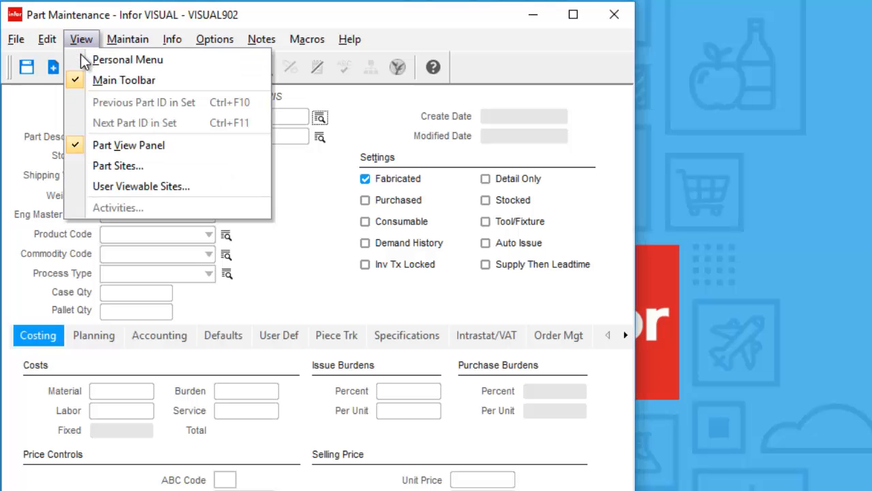
click(102, 186)
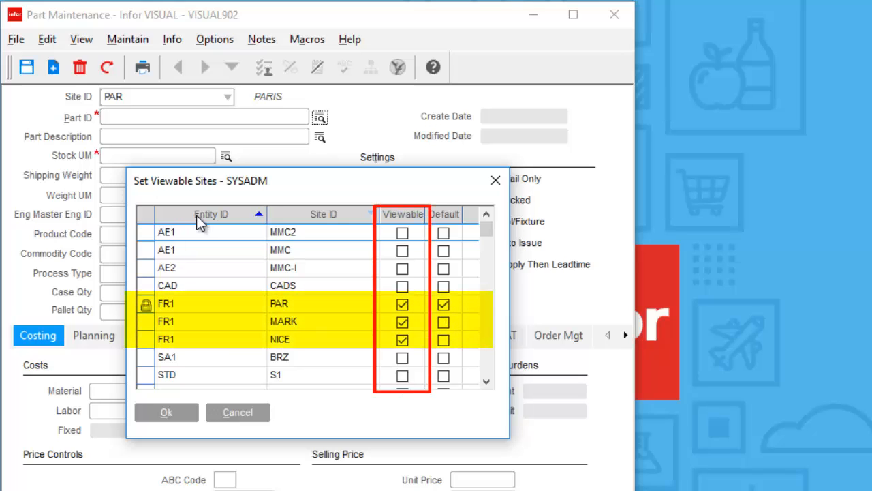
click(501, 183)
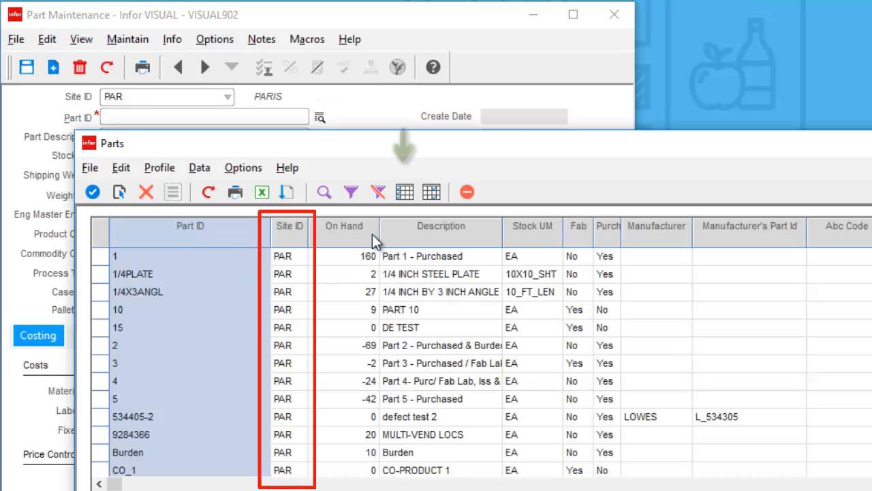
Step: List the parts of all viewable sites in the parts browse, and switch back to the current site
click(405, 193)
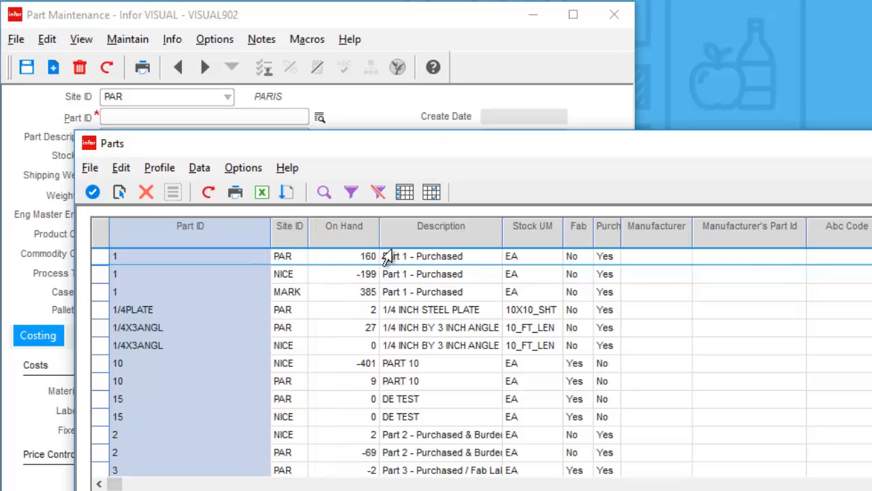
click(432, 193)
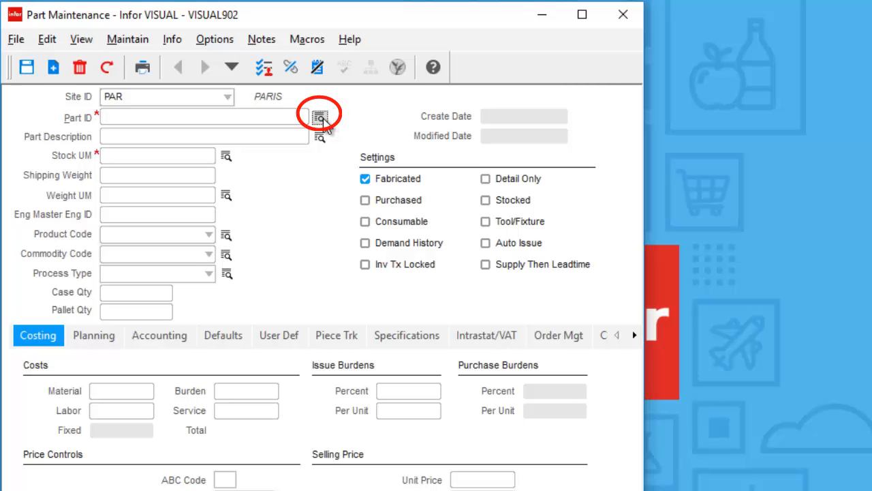
Step: Toggle the Auto browse enabled option in the Part ID browse, and enter the partial Part ID CR in Part Maintenance
click(320, 119)
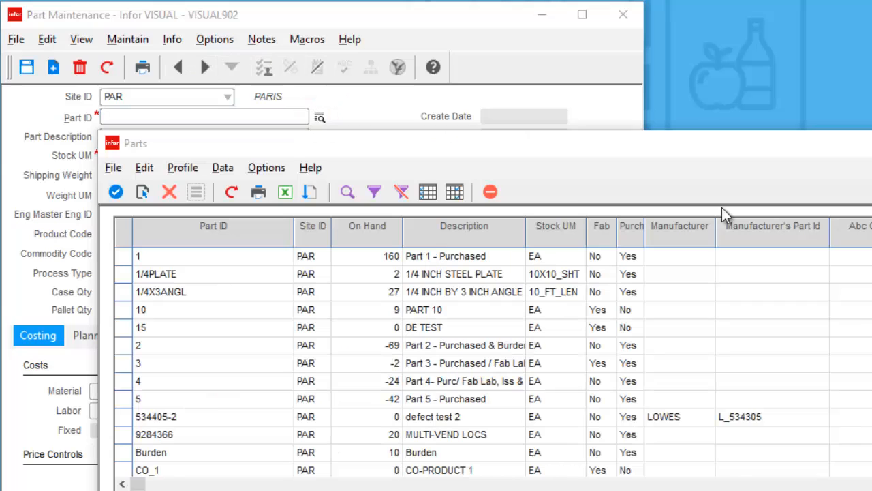
click(267, 169)
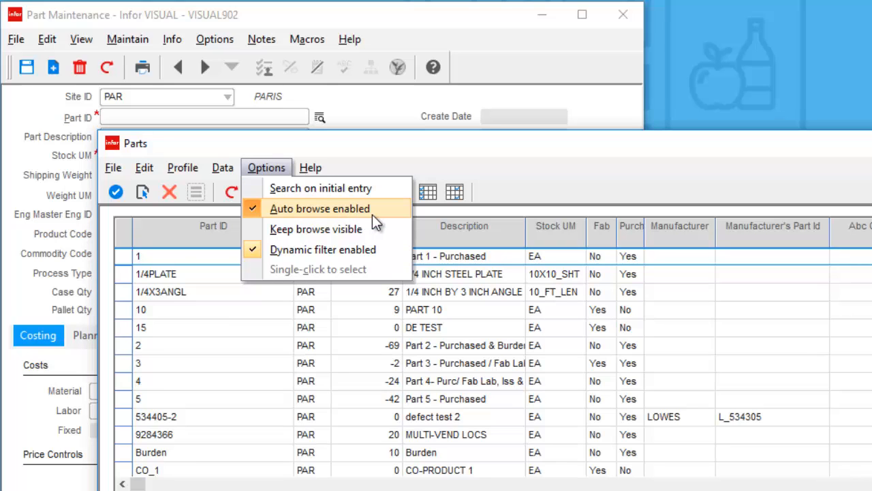
click(404, 208)
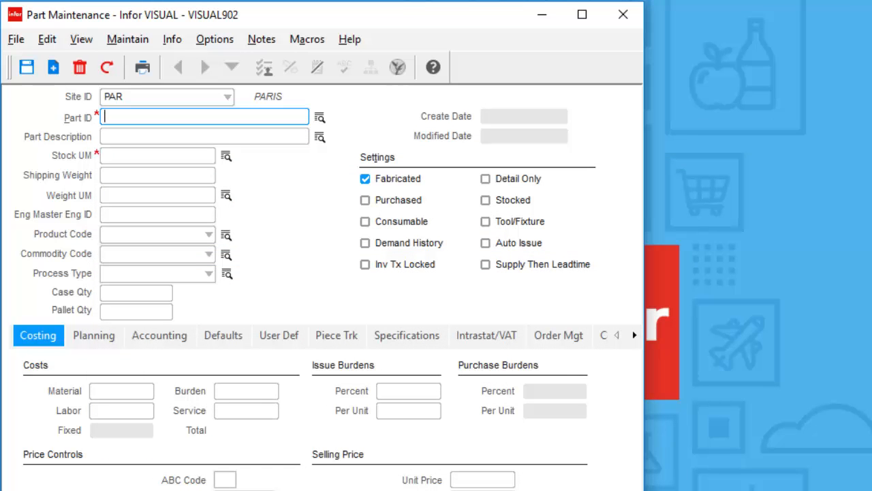
text(CR)
key(Tab)
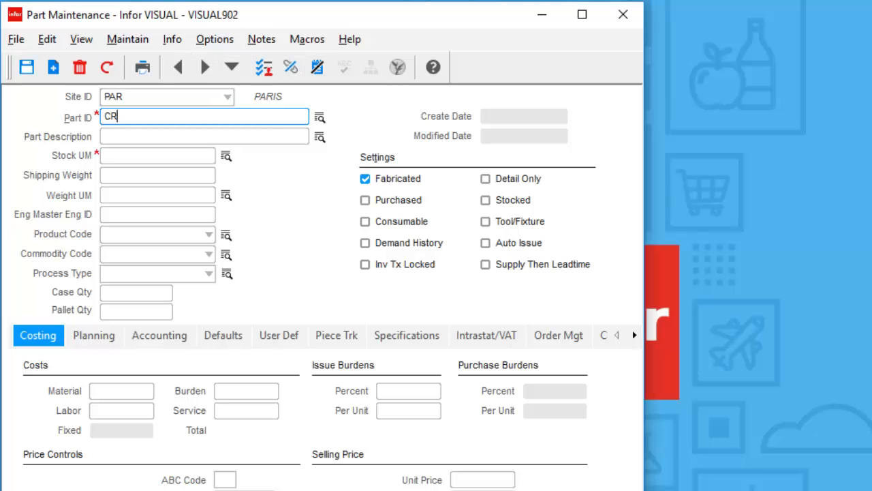
key(Tab)
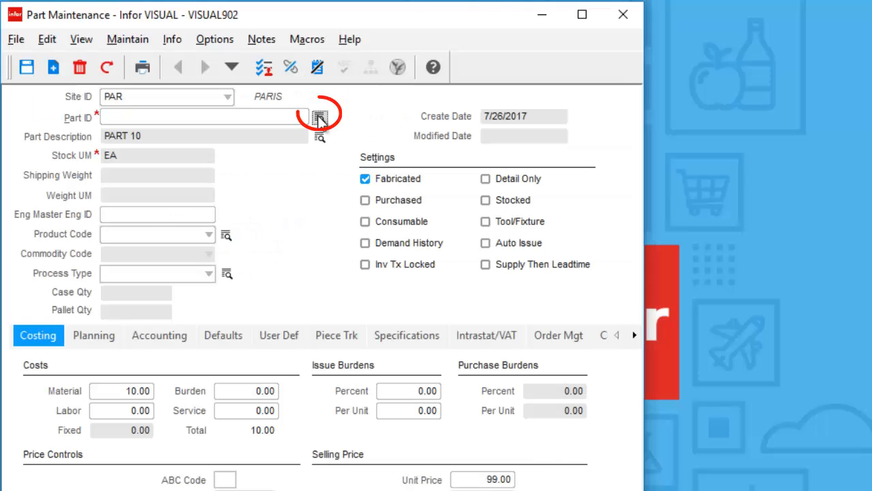
Step: Browse the Part IDs with Keep browse visible enabled, and load part 1/4PLATE into Part Maintenance
click(319, 120)
click(507, 150)
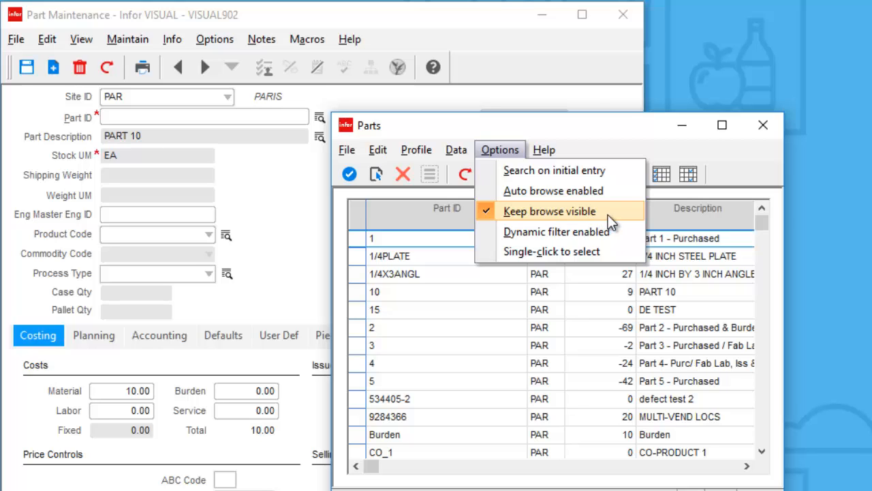
click(649, 149)
click(370, 259)
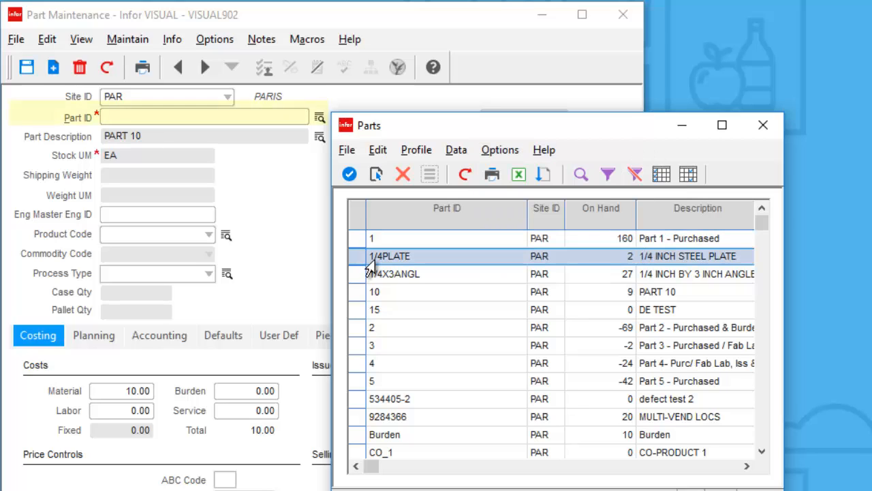
double_click(379, 255)
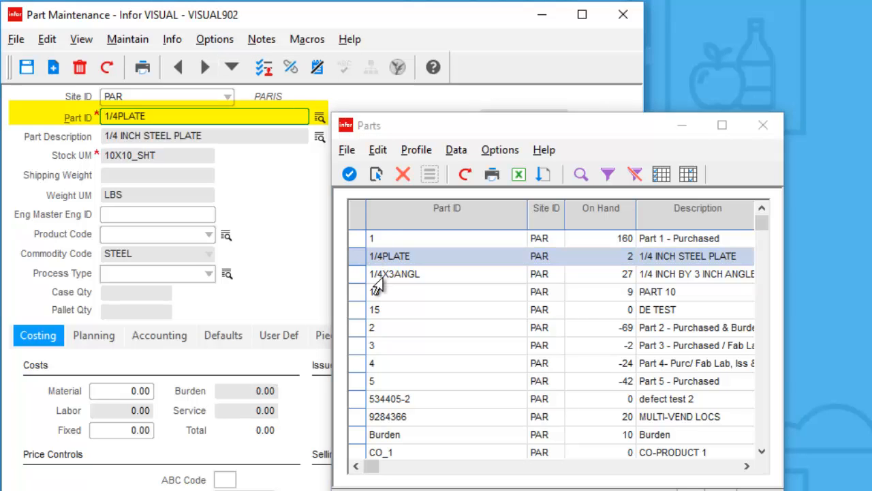
Step: Load part 15 and part 3 one after the other from the open parts browse into Part Maintenance
click(379, 308)
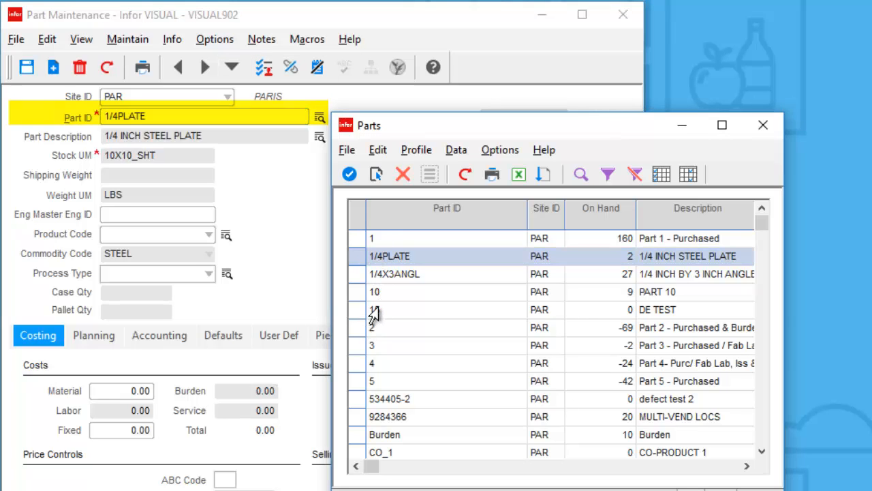
click(375, 310)
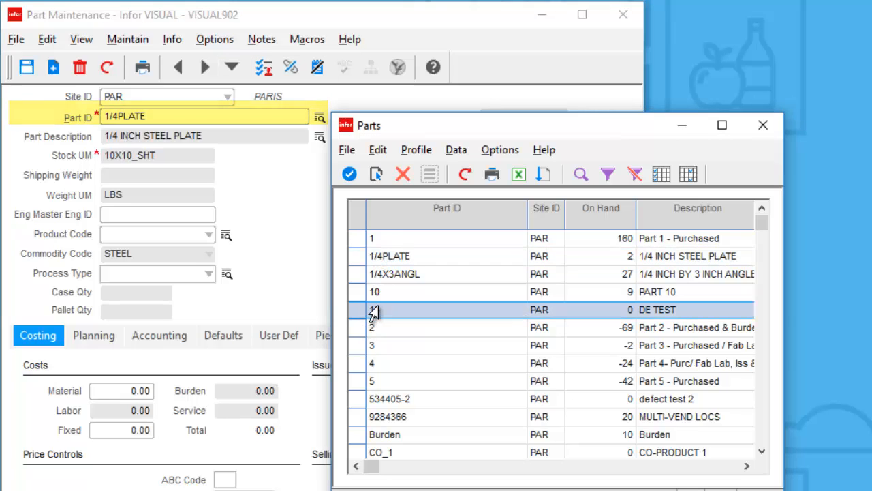
click(349, 175)
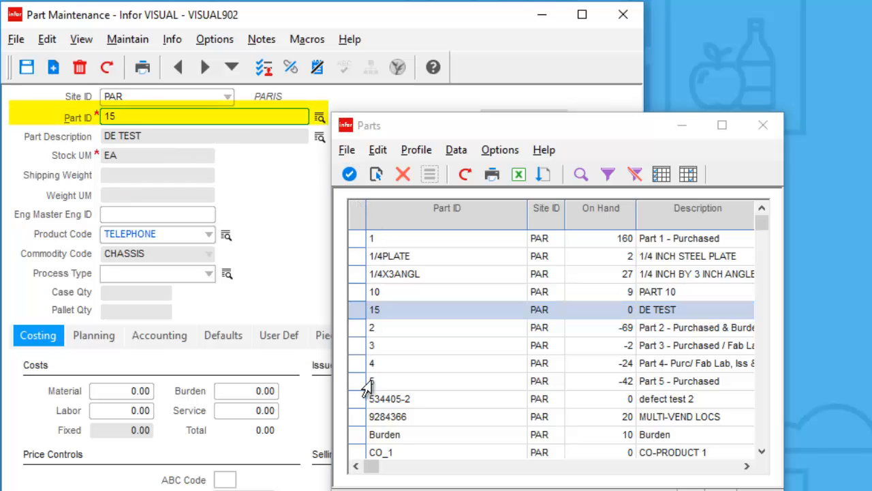
click(362, 346)
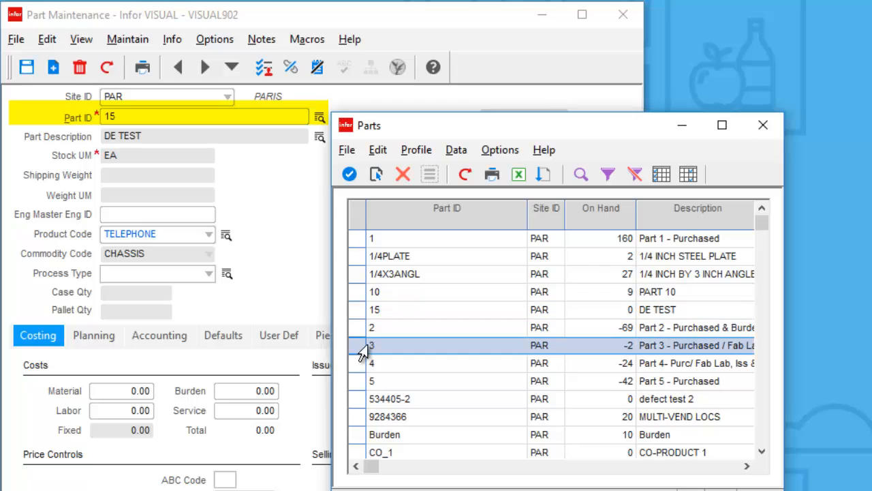
click(349, 174)
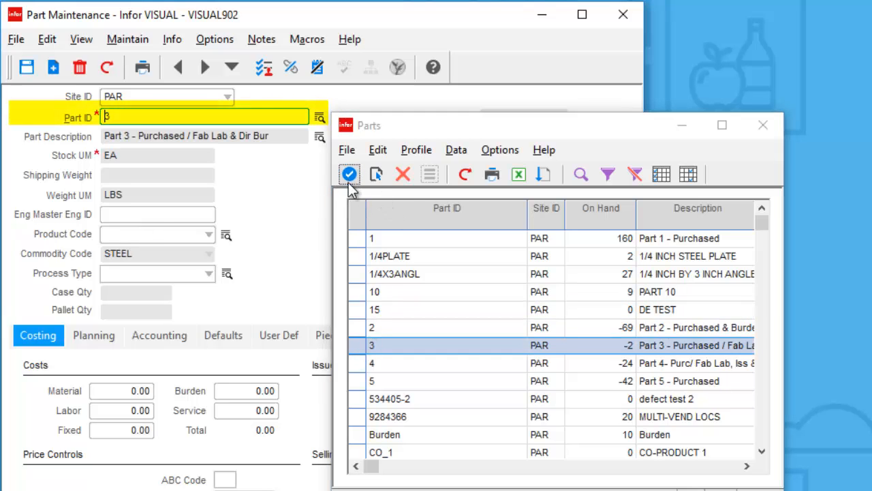
Step: Enable Single-click to select in the parts browse, and load part 5 and part 9284366 one after the other into Part Maintenance
click(483, 153)
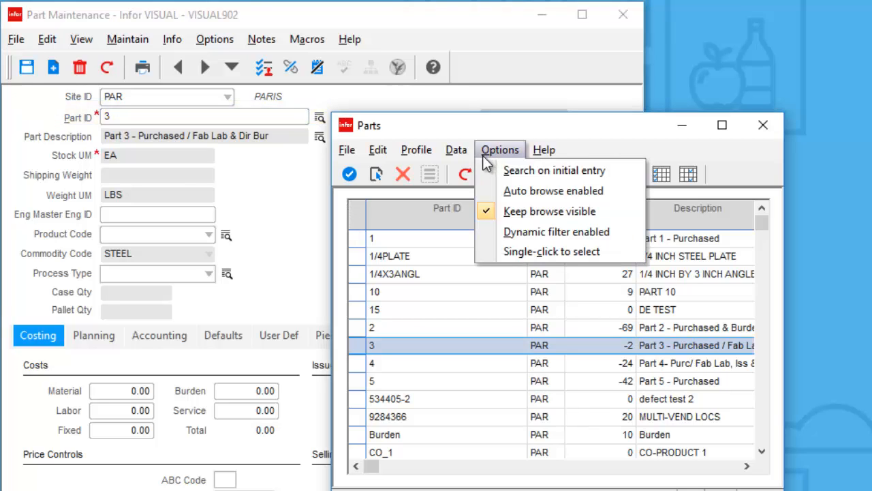
click(513, 254)
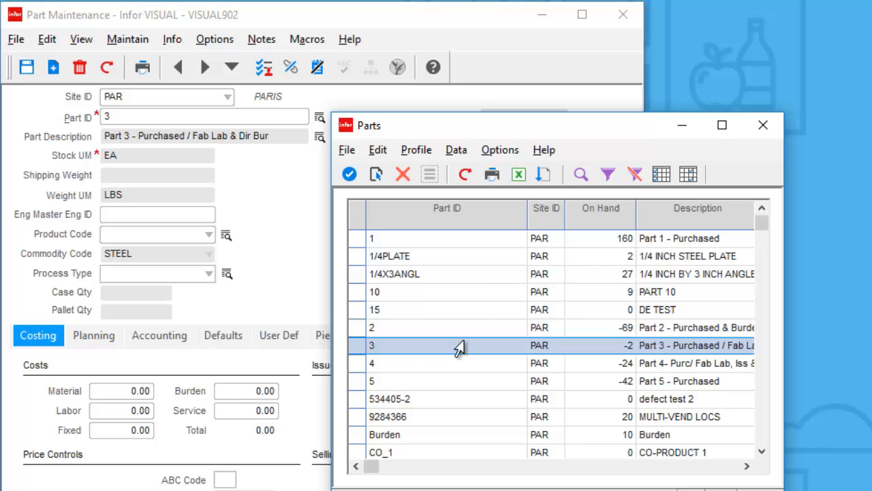
click(359, 385)
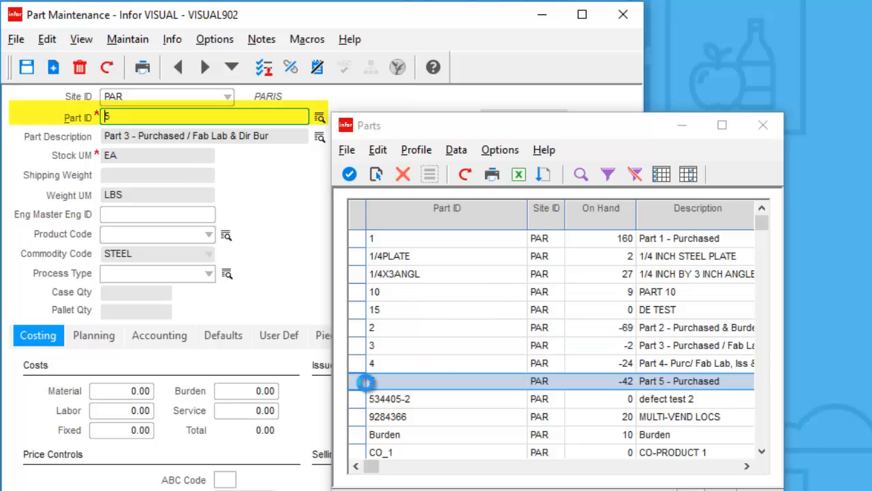
click(359, 417)
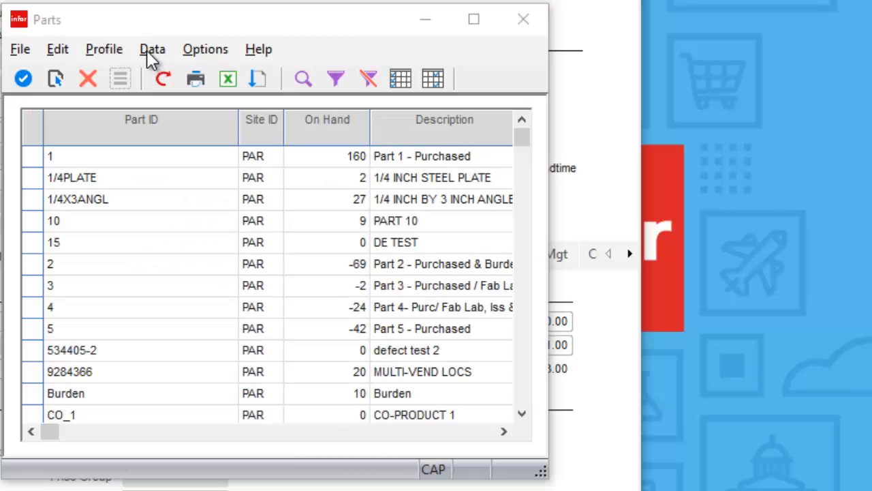
Step: Browse the parts by SQL statement, appending AND PART_SITE.QTY_ON_HAND < 0 to the search condition
click(151, 54)
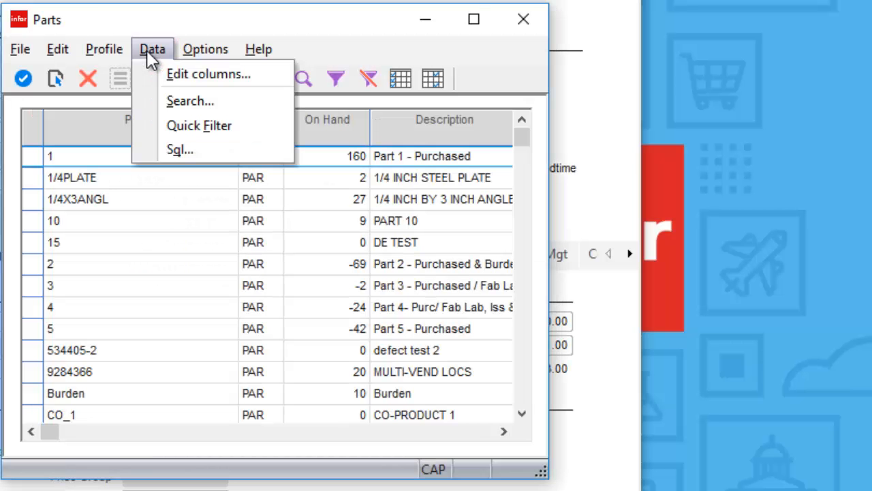
click(170, 155)
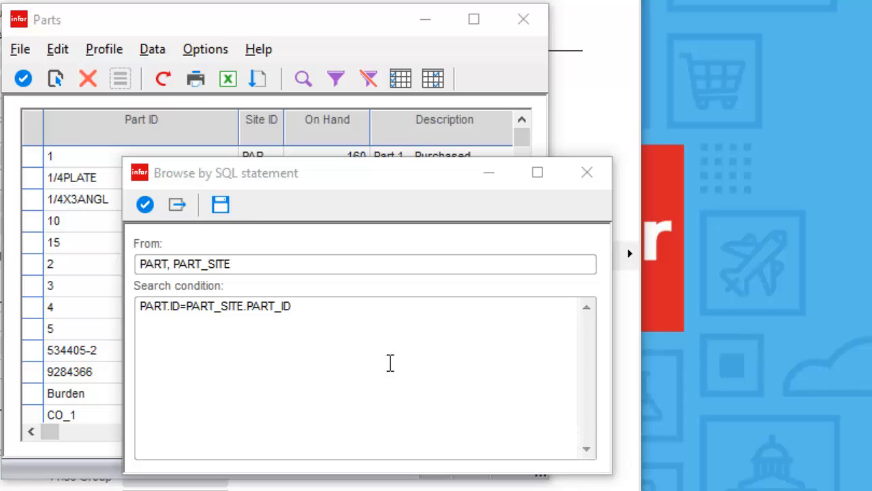
click(327, 311)
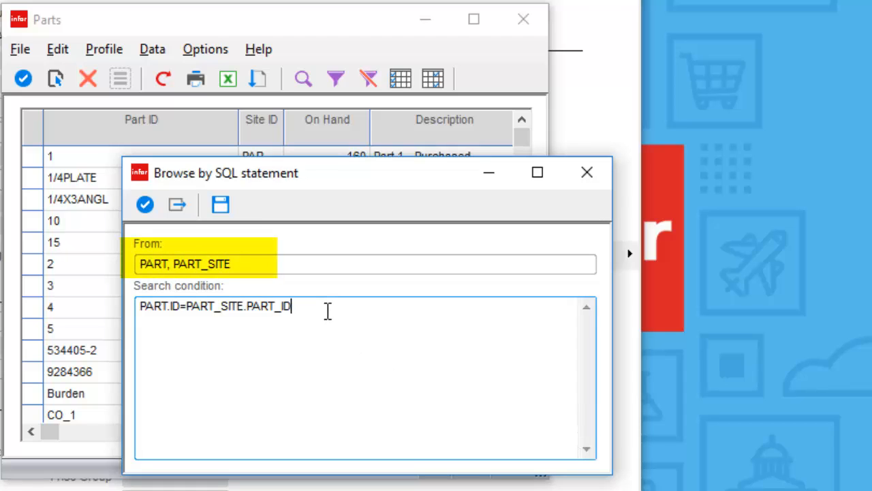
text(AND)
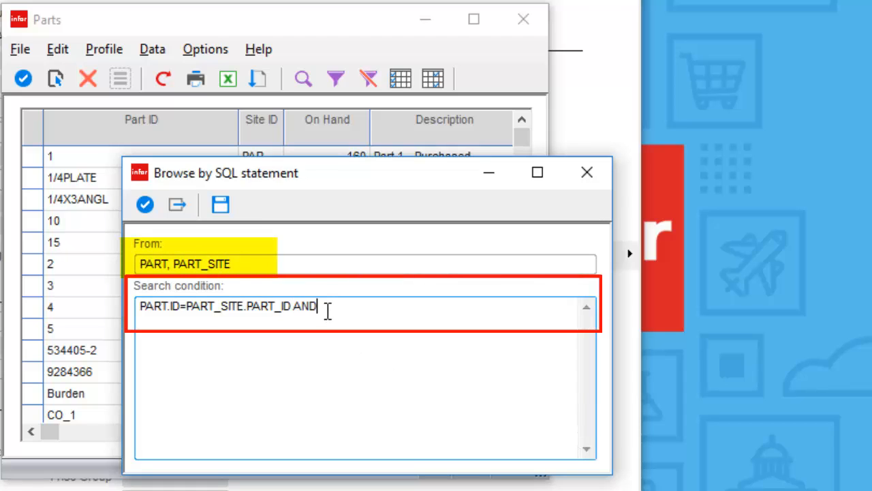
text( PART_SITE.QTY_ON)
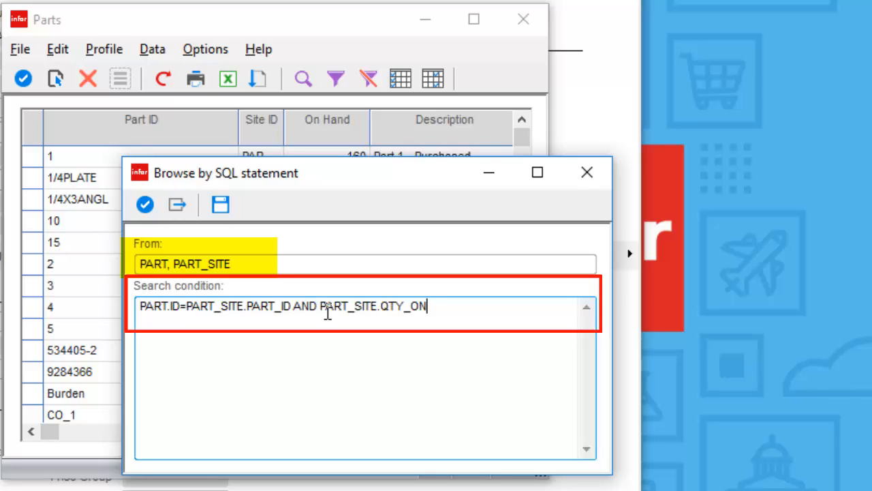
text(_HAND < 0)
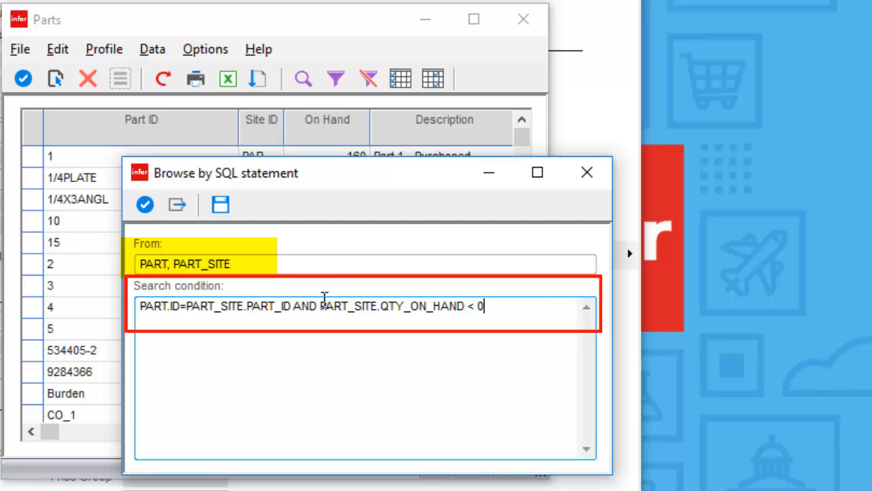
click(145, 204)
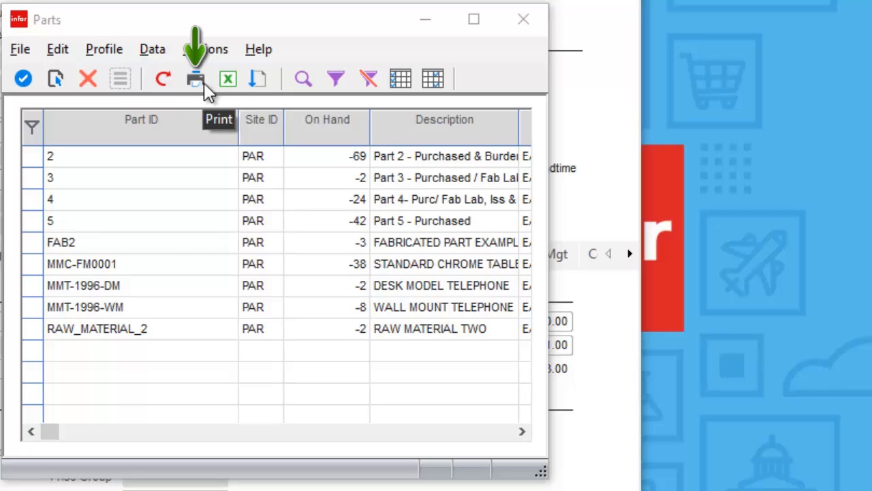
Step: Print the filtered parts list from the parts browse, and send the same list to Microsoft Excel
click(20, 49)
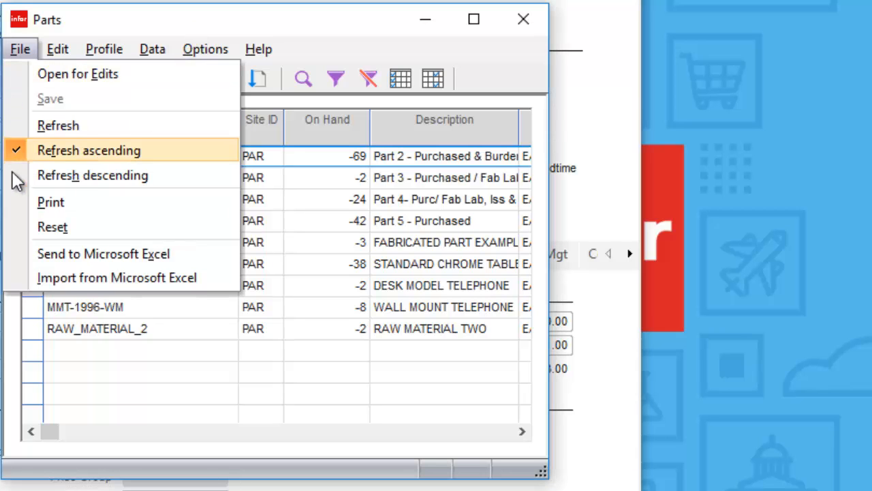
click(27, 203)
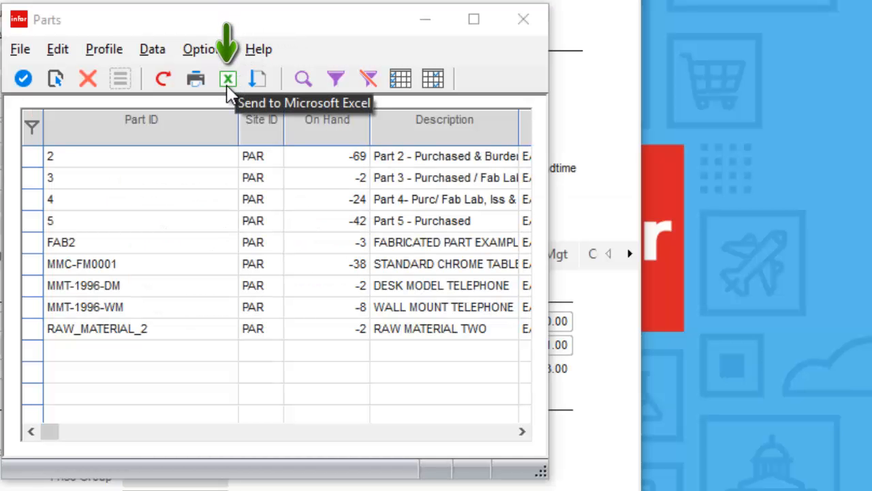
click(20, 50)
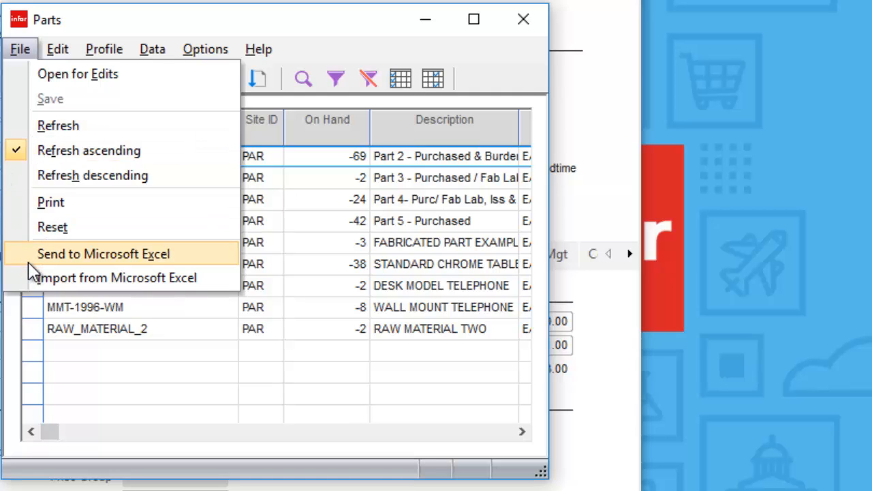
click(28, 263)
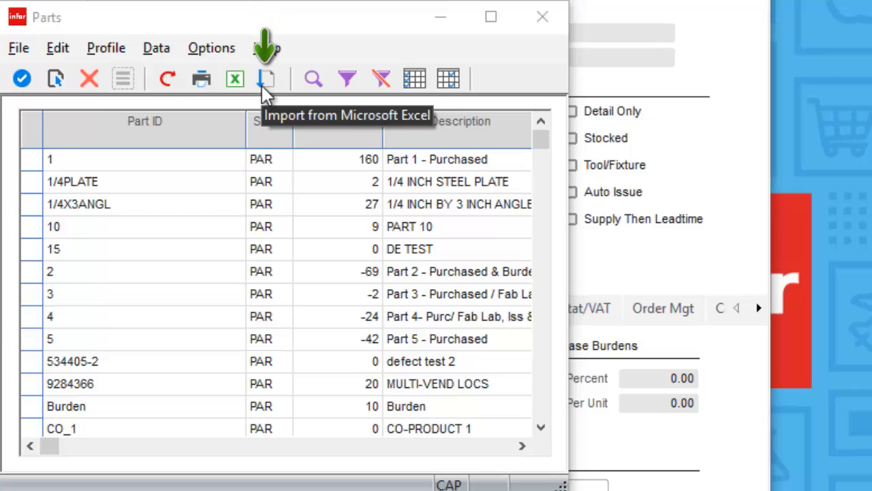
Step: Import the workbook export.xlsx from the Browse folder into the parts browse
click(17, 53)
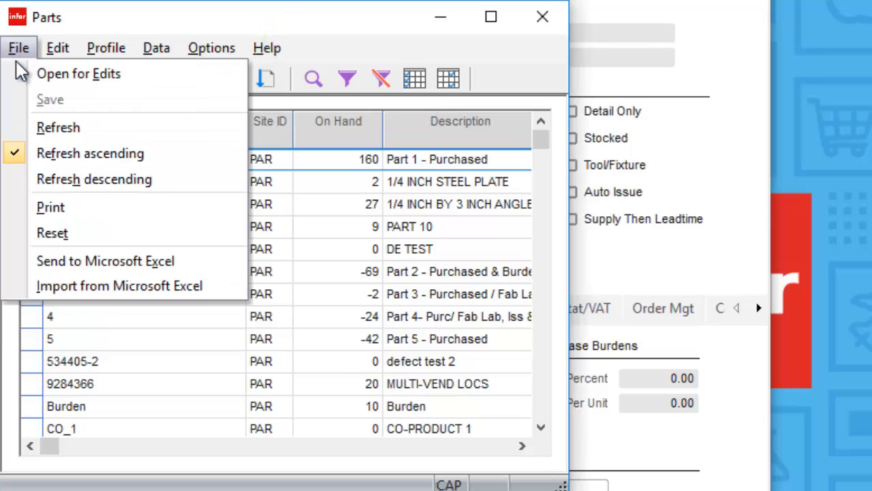
click(101, 290)
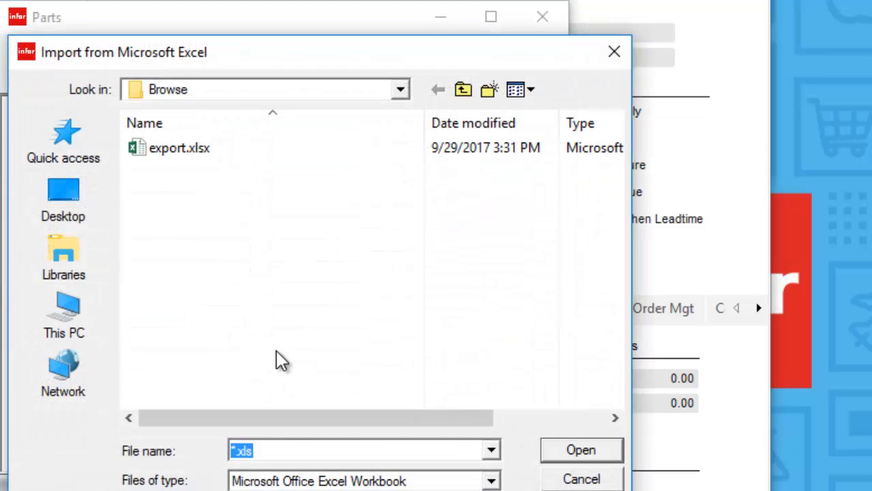
click(186, 147)
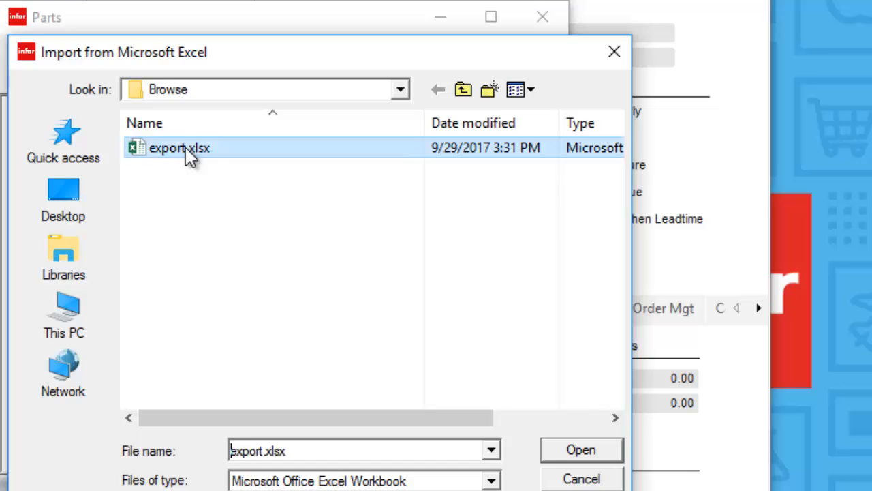
click(565, 454)
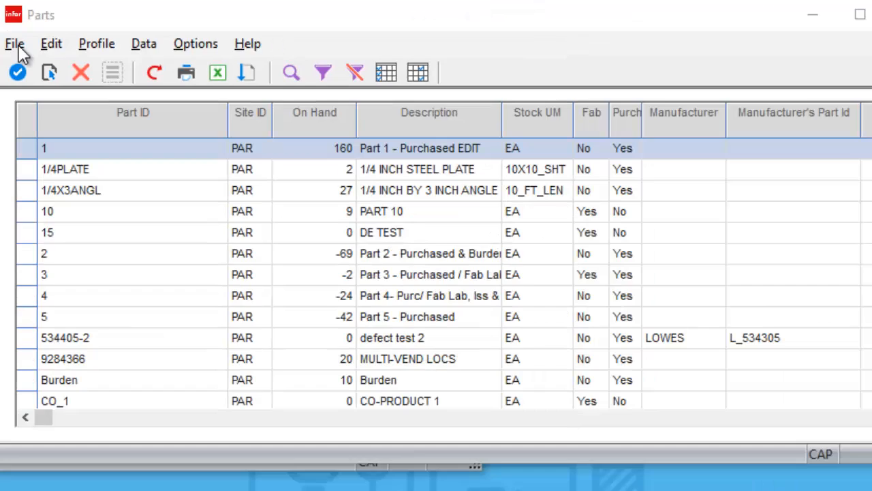
Step: Open the parts browse for edits, set the Manufacturer of part 1 to MFG1, and save the change
click(16, 46)
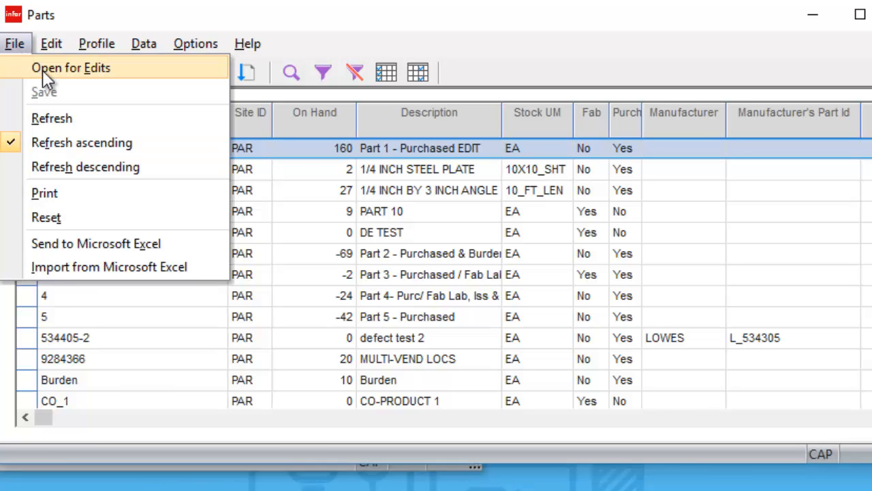
click(42, 69)
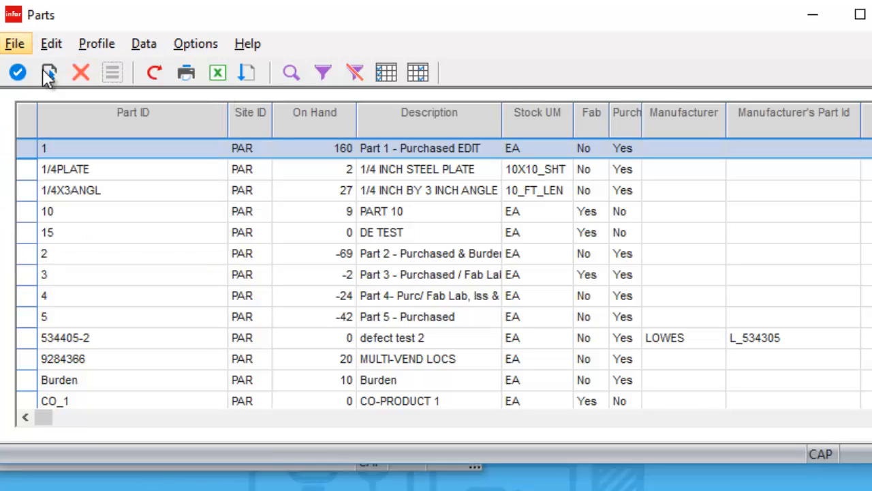
click(669, 148)
text(MFG)
text(1)
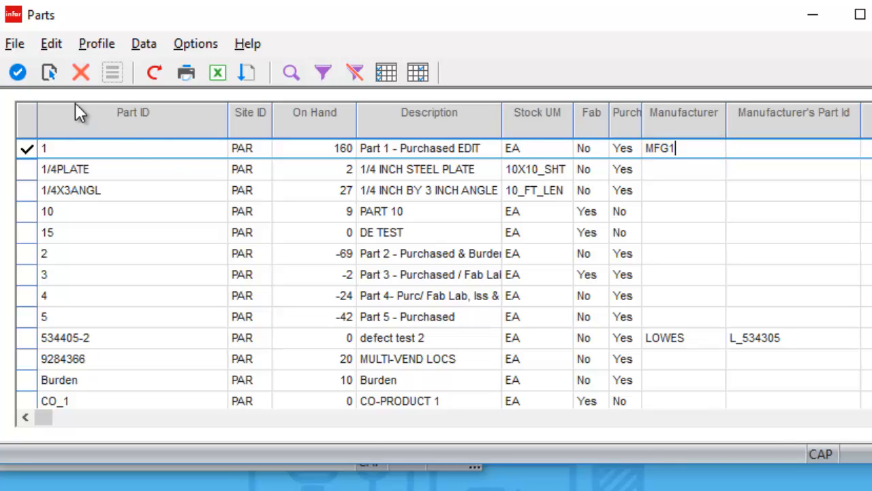
click(15, 44)
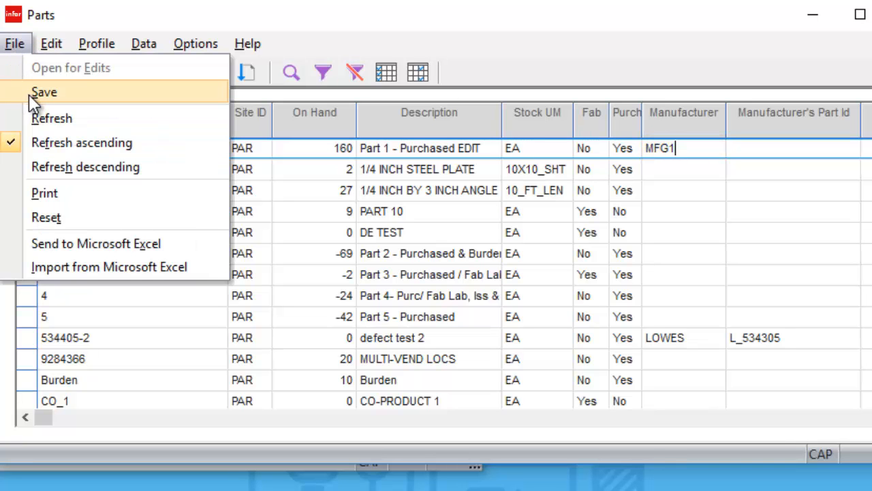
click(28, 94)
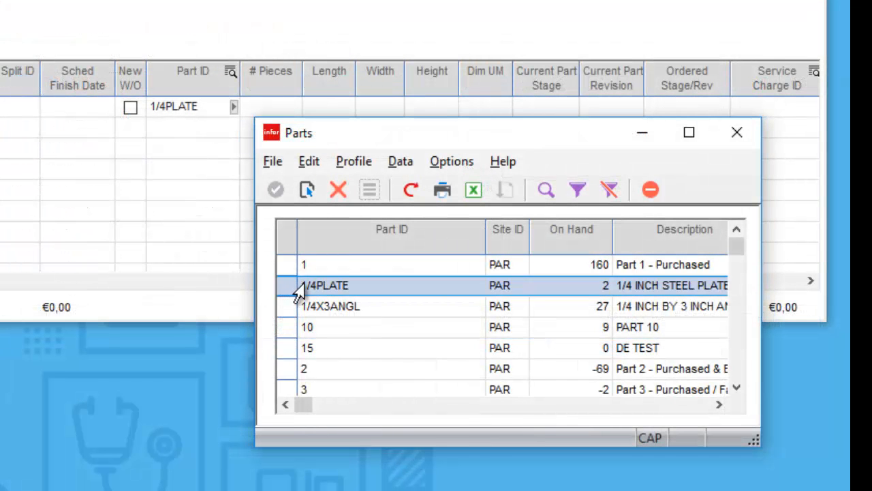
Step: Add parts 10 and 2 to the 1/4PLATE selection in the parts browse, and transfer all selected parts into the line table's Part ID column
ctrl+click(286, 327)
ctrl+click(279, 371)
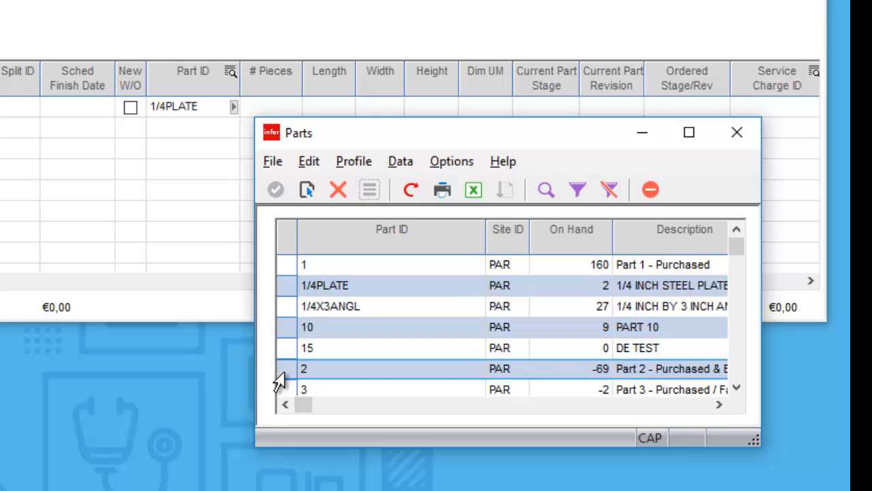
mouse_move(279, 381)
mouse_down()
mouse_move(288, 375)
mouse_move(263, 382)
mouse_up()
drag(230, 312, 179, 107)
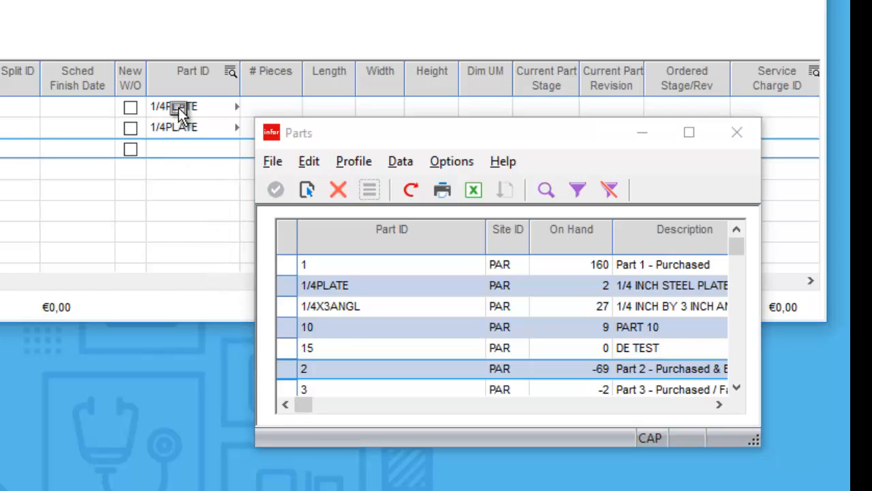